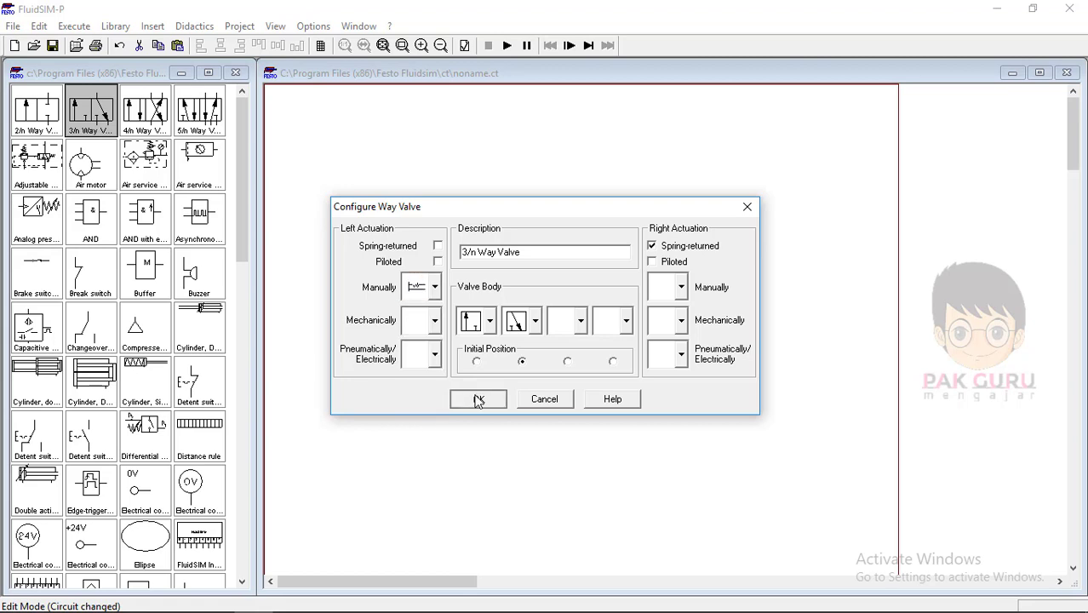
Apply the 3/n way valve's detented manual actuation and spring return, and connect its port 1 to the air service unit.
{"action": "left_click", "coordinate": [478, 398]}
{"action": "left_click_drag", "start_coordinate": [467, 371], "coordinate": [498, 329]}
Fit a silencer terminator on exhaust port 3 of the 3/n way valve.
{"action": "double_click", "coordinate": [506, 331]}
{"action": "left_click", "coordinate": [556, 352]}
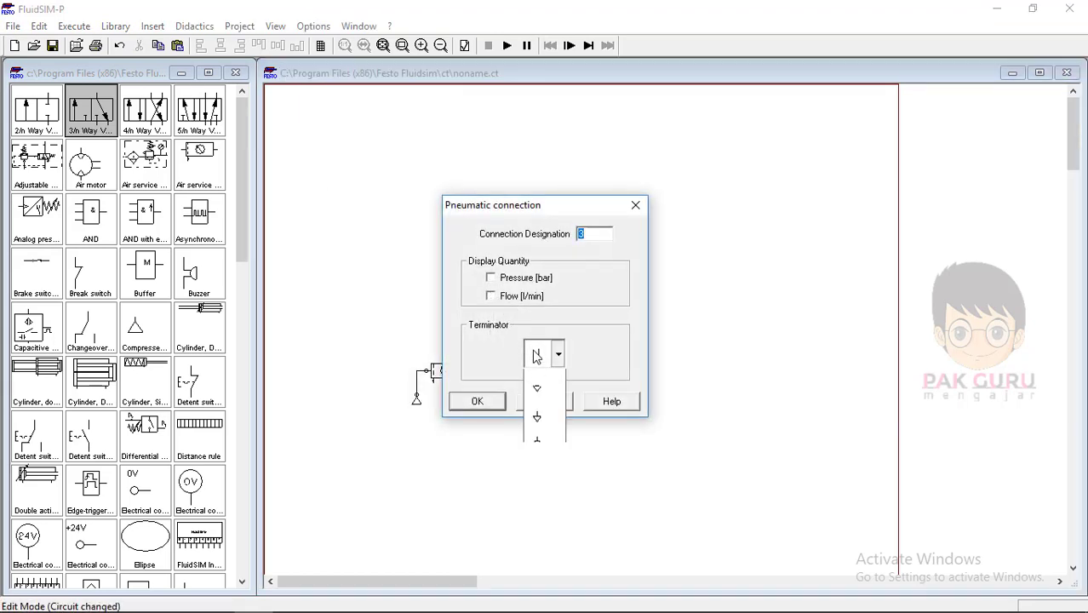
{"action": "left_click", "coordinate": [535, 484]}
{"action": "left_click", "coordinate": [477, 400]}
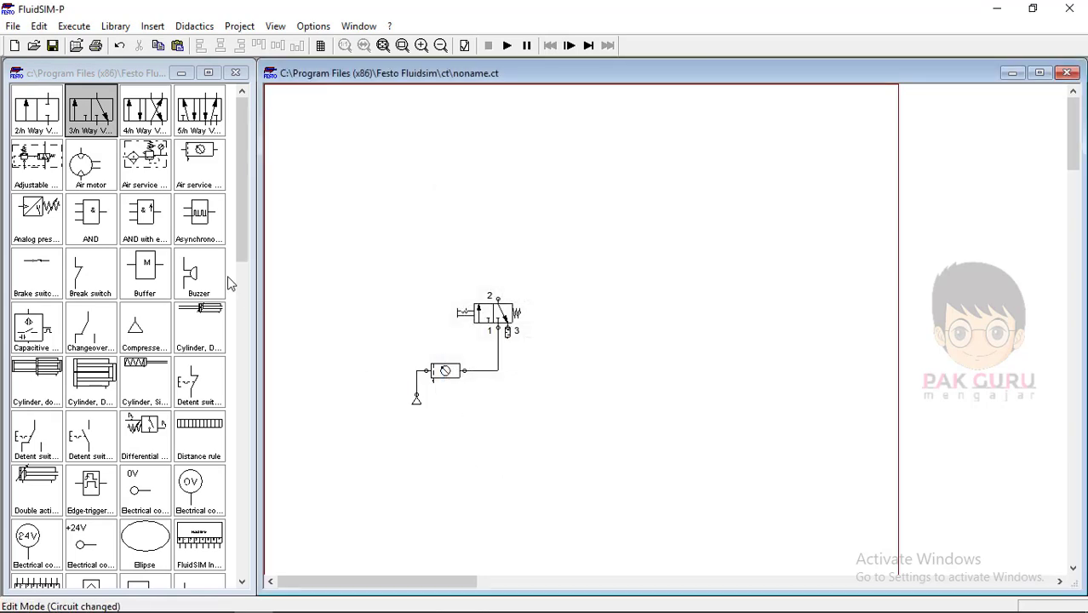
Add a single acting cylinder from the component library above the valve and connect it to the valve's port 2.
{"action": "scroll", "coordinate": [150, 349], "scroll_direction": "down", "scroll_amount": 2}
{"action": "scroll", "coordinate": [66, 371], "scroll_direction": "down", "scroll_amount": 18}
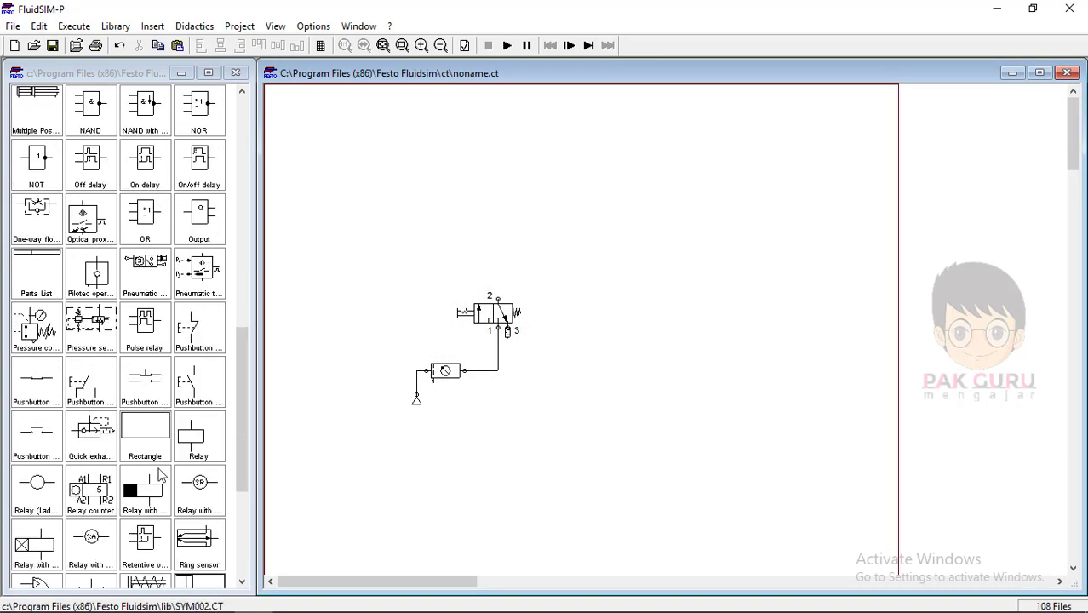
{"action": "left_click_drag", "start_coordinate": [144, 434], "coordinate": [510, 162]}
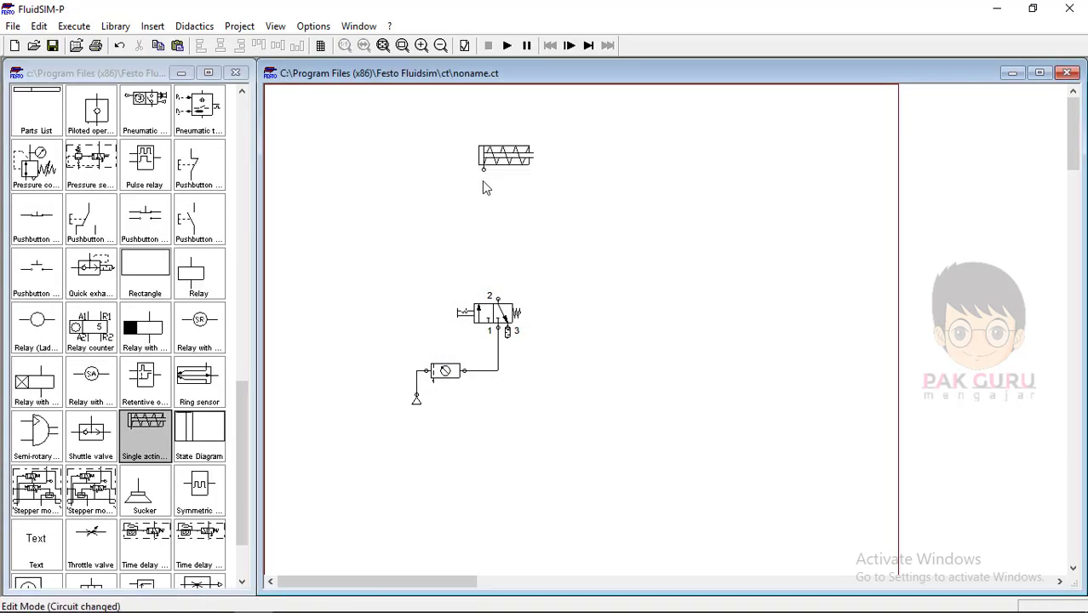
{"action": "mouse_move", "coordinate": [496, 294]}
{"action": "left_mouse_down"}
{"action": "mouse_move", "coordinate": [483, 170]}
{"action": "mouse_move", "coordinate": [517, 209]}
{"action": "left_mouse_up"}
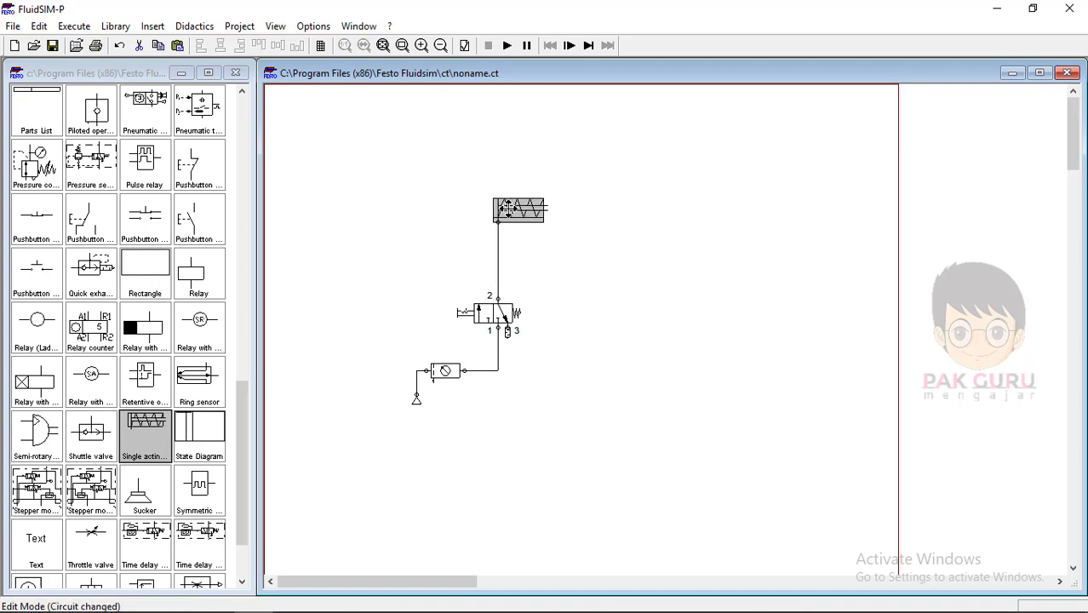
Move the complete single acting cylinder circuit up and to the left on the drawing sheet.
{"action": "left_click_drag", "start_coordinate": [364, 189], "coordinate": [593, 435]}
{"action": "left_click_drag", "start_coordinate": [492, 317], "coordinate": [443, 279]}
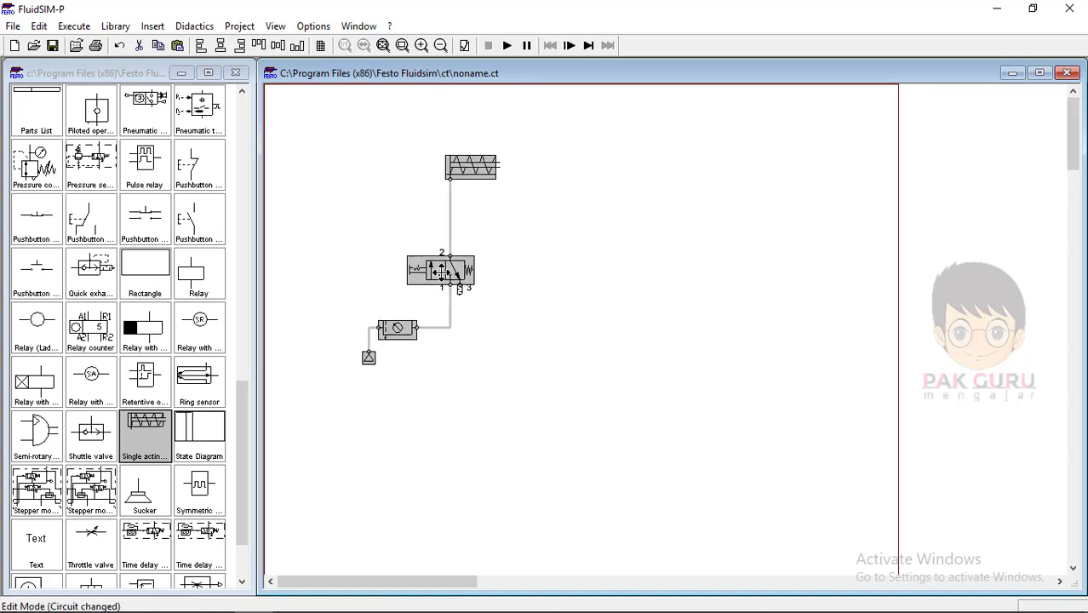
{"action": "left_click", "coordinate": [471, 291]}
{"action": "left_click", "coordinate": [450, 277]}
Duplicate the complete single acting cylinder circuit and place the copy level with the original on its right.
{"action": "left_click_drag", "start_coordinate": [336, 138], "coordinate": [577, 425]}
{"action": "key", "text": "ctrl+c"}
{"action": "key", "text": "ctrl+v"}
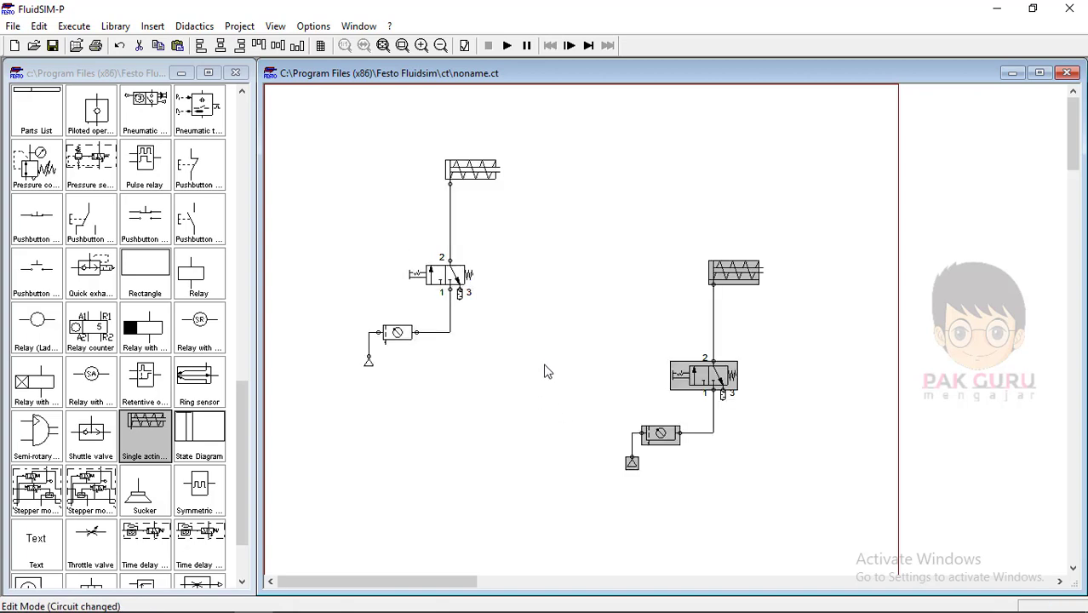
{"action": "left_click_drag", "start_coordinate": [702, 348], "coordinate": [633, 275]}
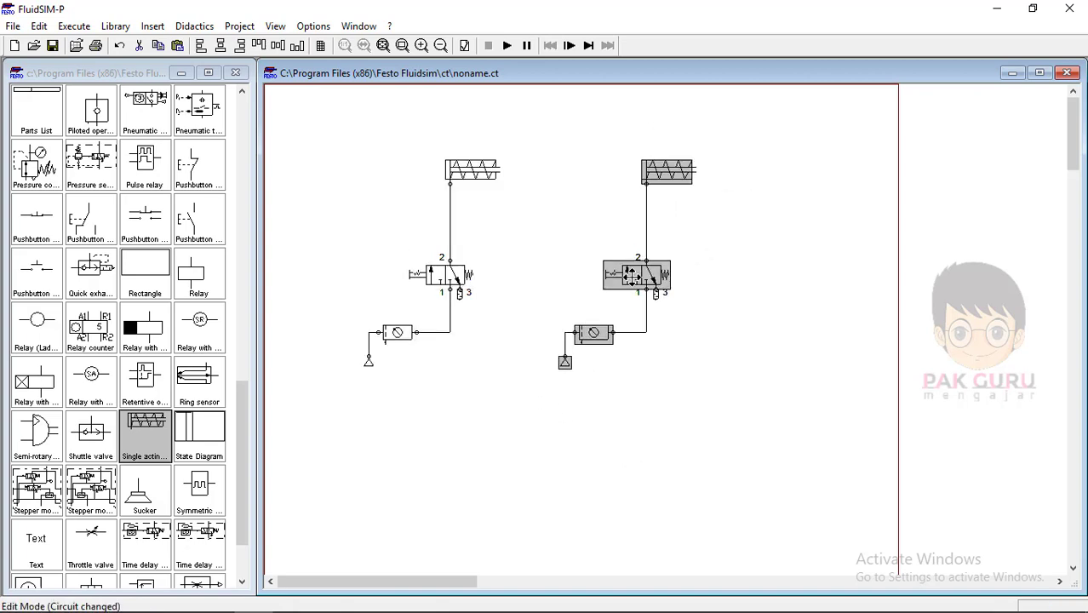
{"action": "left_click", "coordinate": [678, 361]}
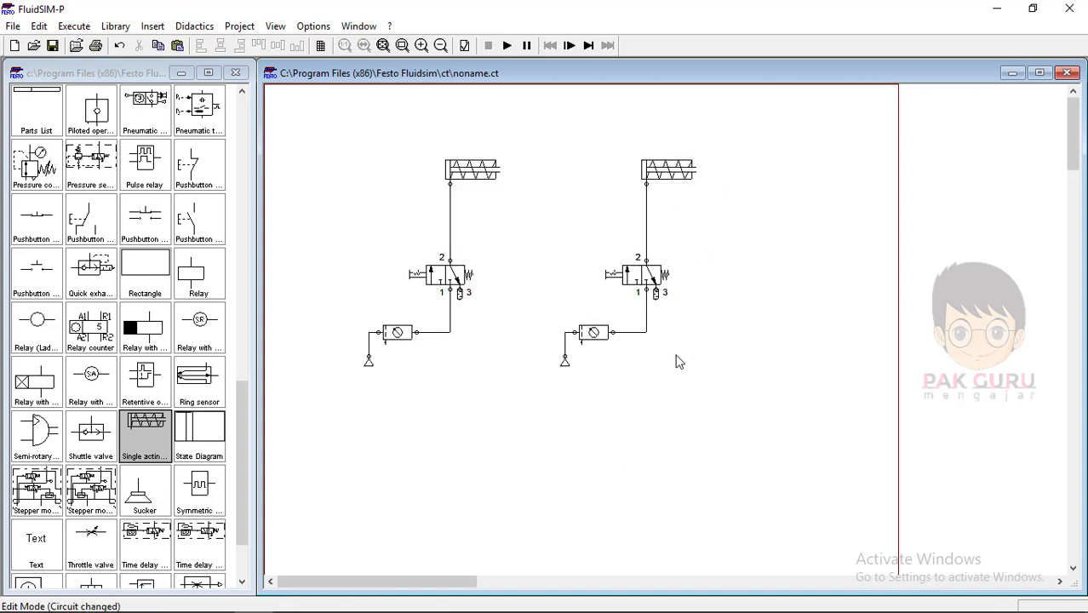
Delete the line between the copied circuit's valve and cylinder, and duplicate its 3/n way valve to the upper right.
{"action": "left_click", "coordinate": [647, 230]}
{"action": "key", "text": "Delete"}
{"action": "left_click", "coordinate": [647, 271]}
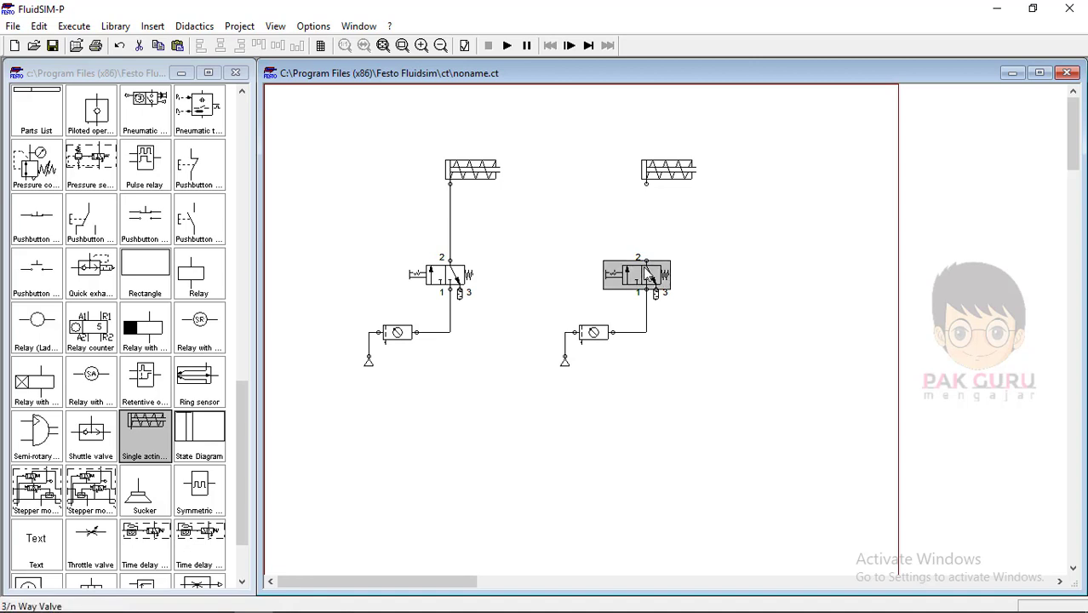
{"action": "left_click_drag", "start_coordinate": [647, 271], "coordinate": [703, 234]}
Configure the upper duplicated 3/n way valve with pneumatic left actuation in place of manual actuation, keeping the right spring return.
{"action": "double_click", "coordinate": [703, 235]}
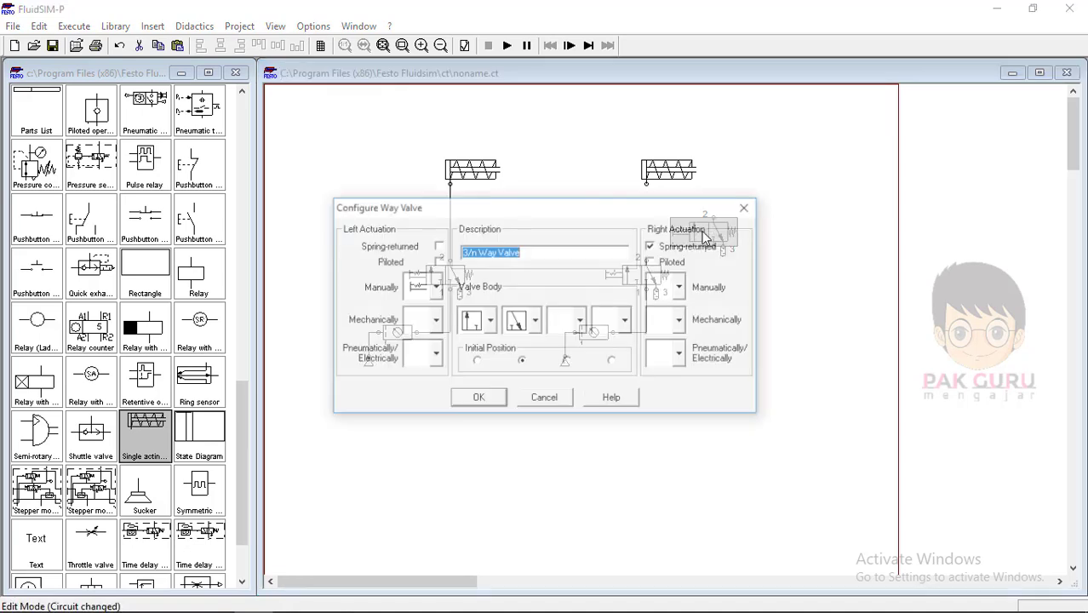
{"action": "left_click", "coordinate": [434, 287]}
{"action": "left_click", "coordinate": [434, 319]}
{"action": "left_click", "coordinate": [434, 319]}
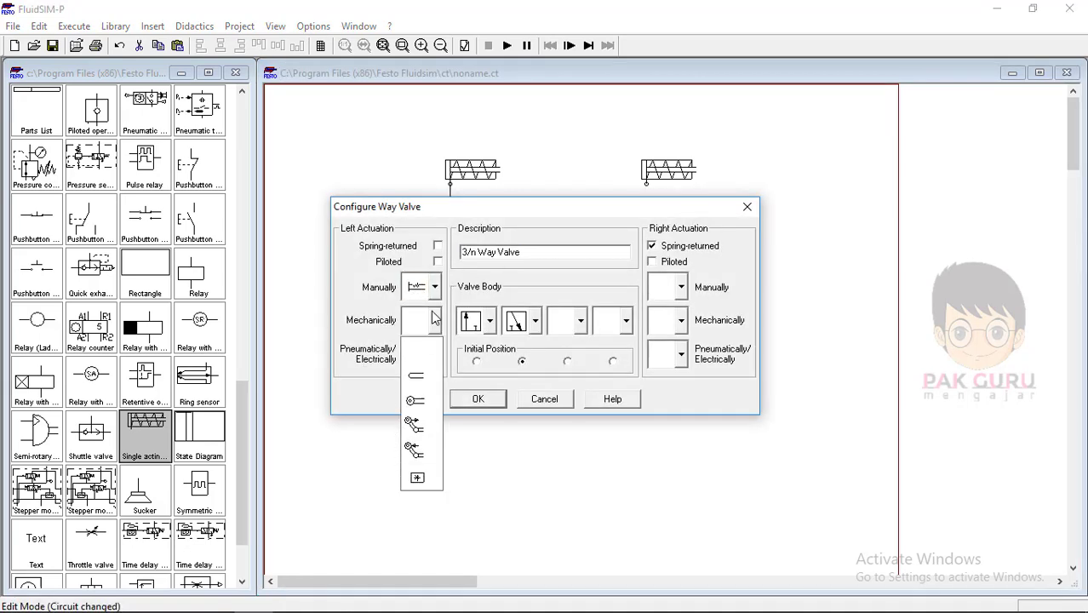
{"action": "left_click", "coordinate": [435, 320]}
{"action": "left_click", "coordinate": [434, 286]}
{"action": "left_click", "coordinate": [415, 309]}
{"action": "left_click", "coordinate": [422, 353]}
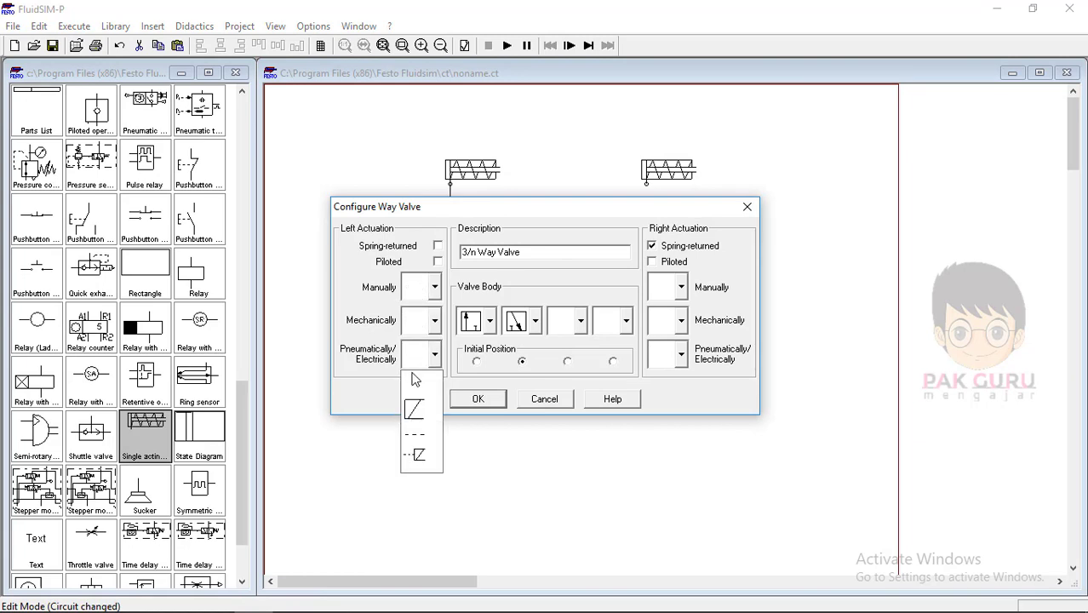
{"action": "left_click", "coordinate": [415, 380]}
{"action": "left_click", "coordinate": [479, 399]}
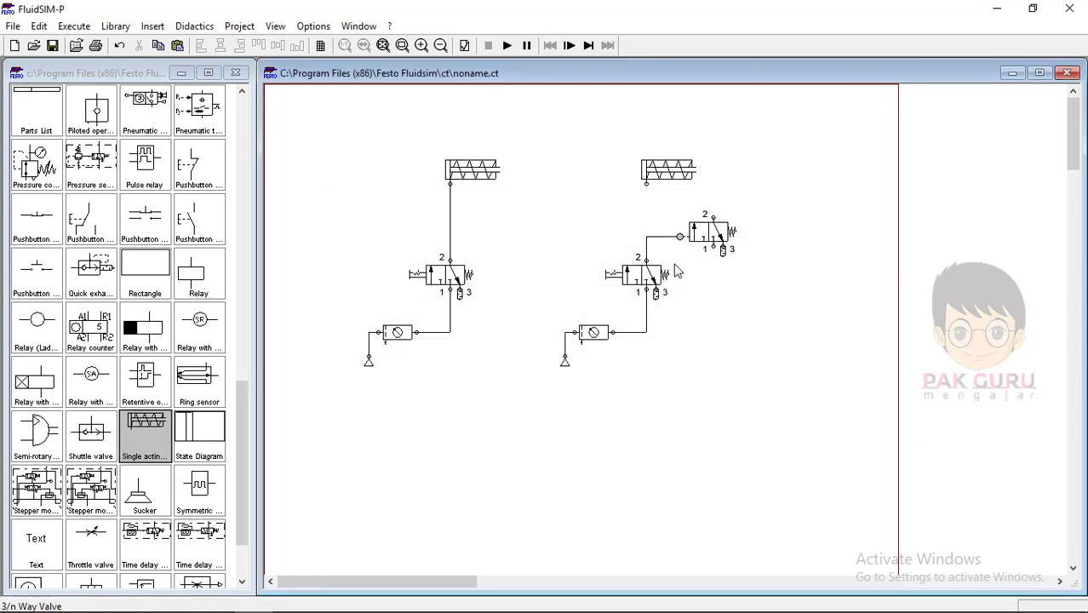
Pipe the pneumatically actuated valve's pilot to the manual valve's port 2, its port 1 to the supply line and its port 2 to the cylinder.
{"action": "left_click_drag", "start_coordinate": [713, 247], "coordinate": [647, 332]}
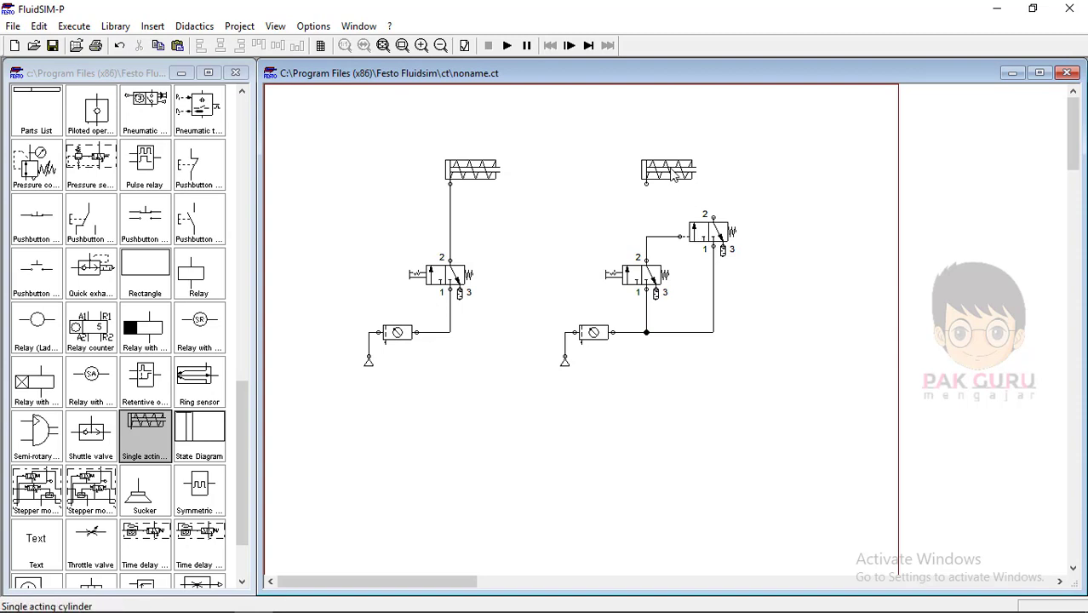
{"action": "left_click_drag", "start_coordinate": [672, 174], "coordinate": [713, 218]}
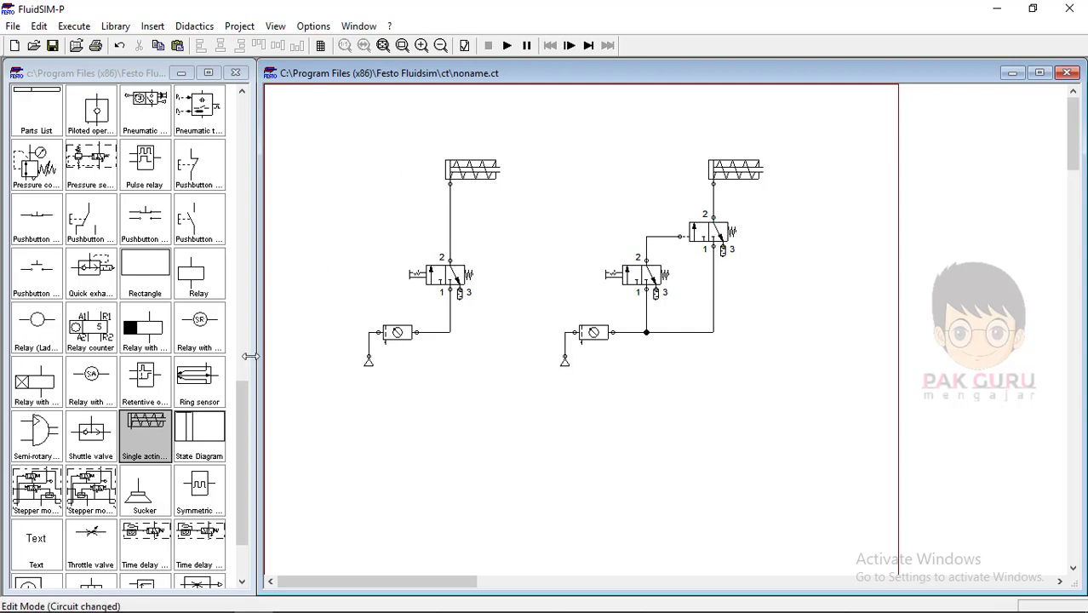
Place a 5/n way valve from the component library below the first single acting cylinder circuit.
{"action": "left_click_drag", "start_coordinate": [342, 117], "coordinate": [370, 246]}
{"action": "scroll", "coordinate": [220, 208], "scroll_direction": "up", "scroll_amount": 15}
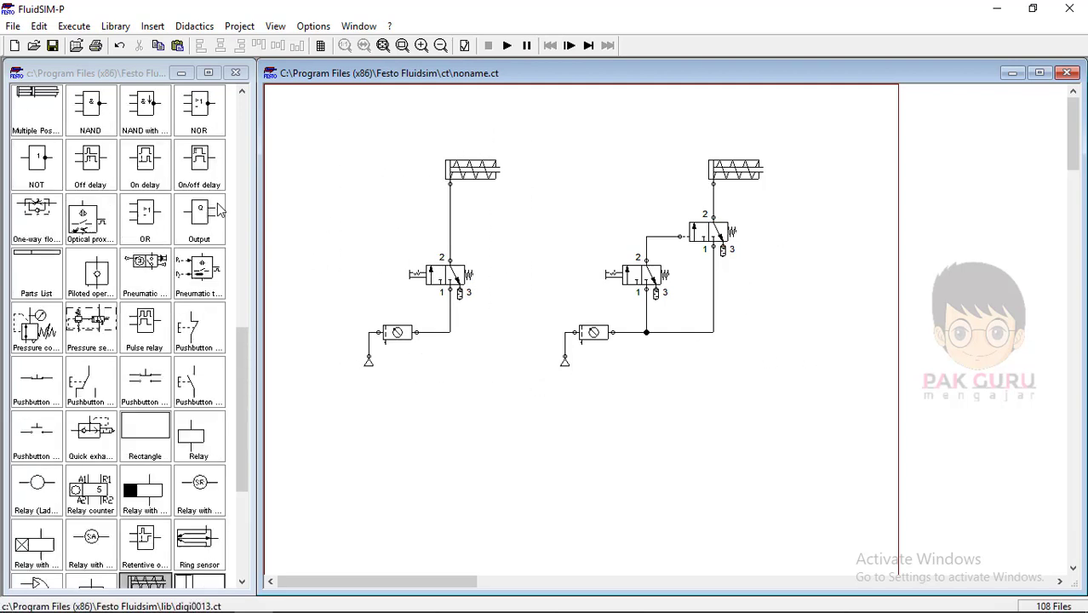
{"action": "left_click_drag", "start_coordinate": [199, 111], "coordinate": [472, 464]}
Copy the compressed air supply and air service unit below the 5/n way valve and connect them to its port 1.
{"action": "left_click_drag", "start_coordinate": [333, 318], "coordinate": [481, 407]}
{"action": "left_click_drag", "start_coordinate": [396, 333], "coordinate": [393, 501]}
{"action": "left_click_drag", "start_coordinate": [458, 451], "coordinate": [460, 451]}
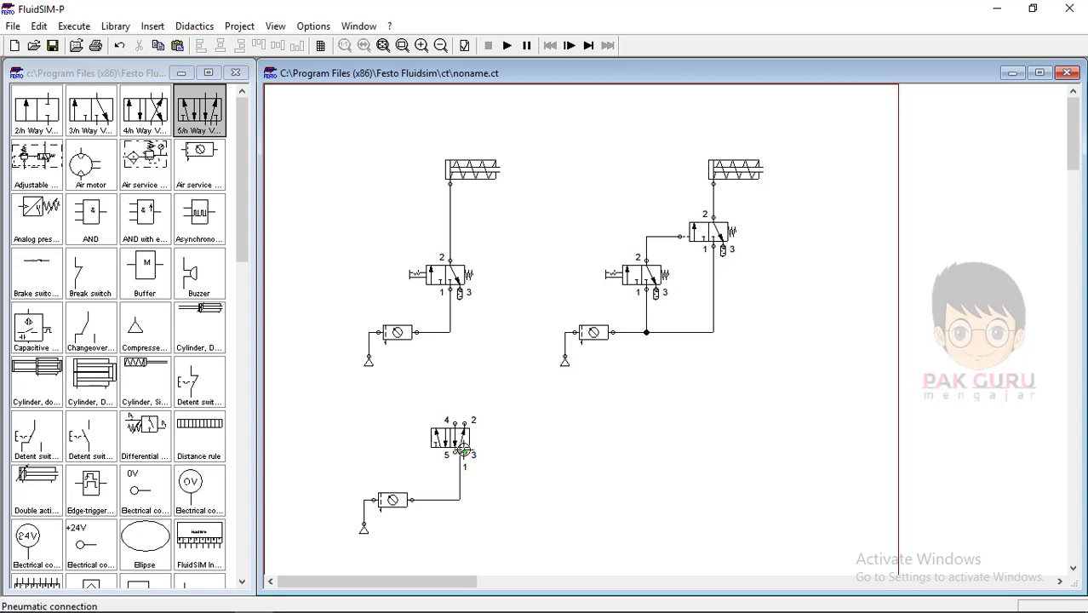
Fit silencer terminators on exhaust ports 5 and 3 of the 5/n way valve.
{"action": "double_click", "coordinate": [456, 452]}
{"action": "left_click", "coordinate": [552, 352]}
{"action": "left_click", "coordinate": [545, 484]}
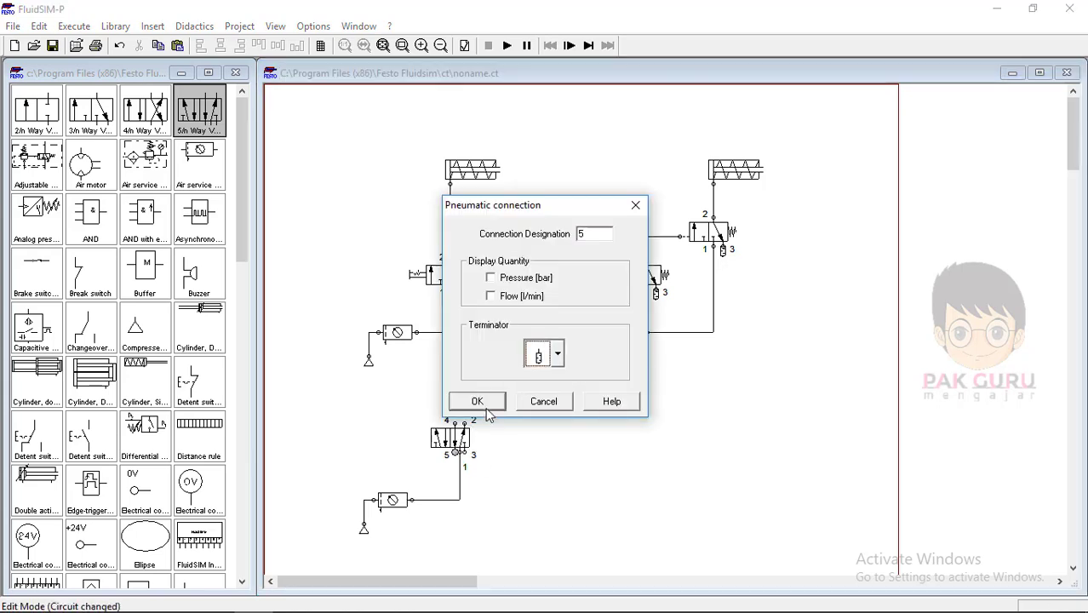
{"action": "left_click", "coordinate": [475, 399]}
{"action": "double_click", "coordinate": [464, 452]}
{"action": "left_click", "coordinate": [557, 352]}
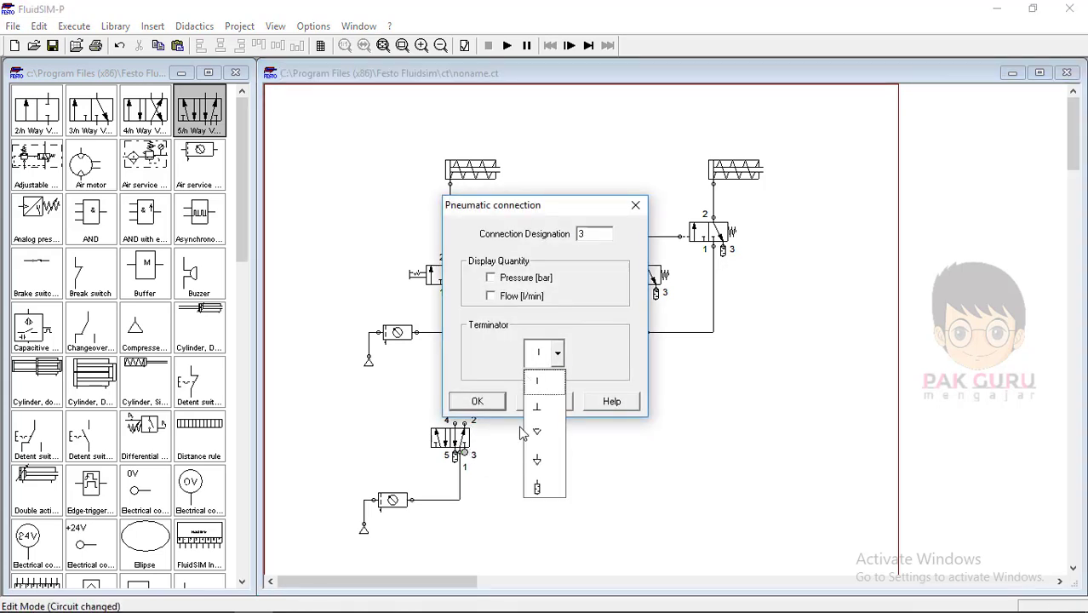
{"action": "left_click", "coordinate": [538, 484]}
{"action": "left_click", "coordinate": [476, 400]}
Configure the 5/n way valve with detented manual actuation on the left and spring return on the right.
{"action": "double_click", "coordinate": [451, 439]}
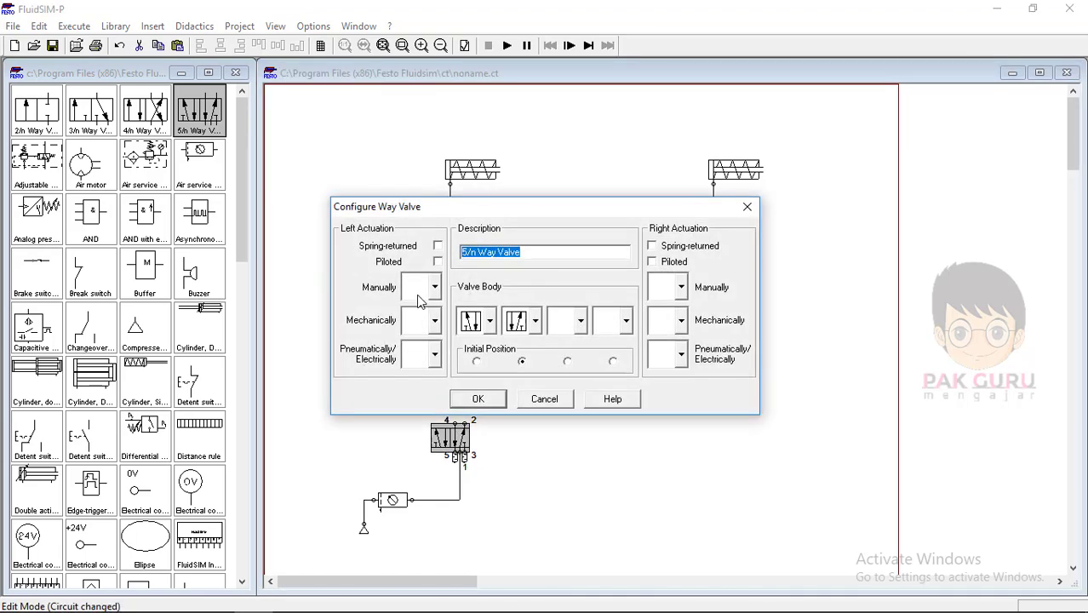
{"action": "left_click", "coordinate": [434, 287]}
{"action": "left_click", "coordinate": [415, 441]}
{"action": "left_click", "coordinate": [476, 400]}
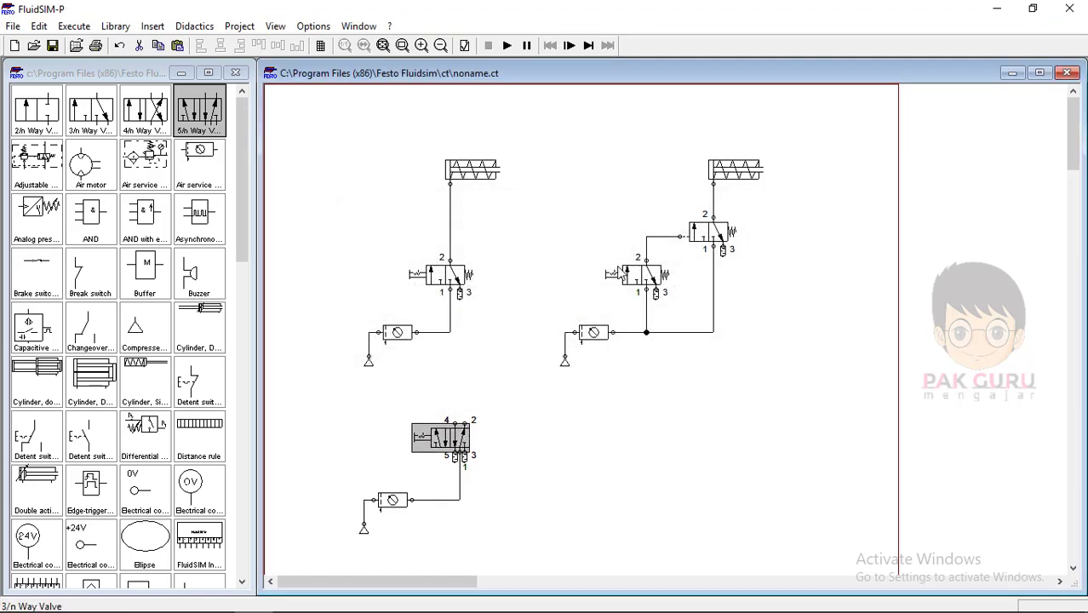
{"action": "double_click", "coordinate": [440, 439]}
{"action": "left_click", "coordinate": [652, 245]}
{"action": "left_click", "coordinate": [478, 398]}
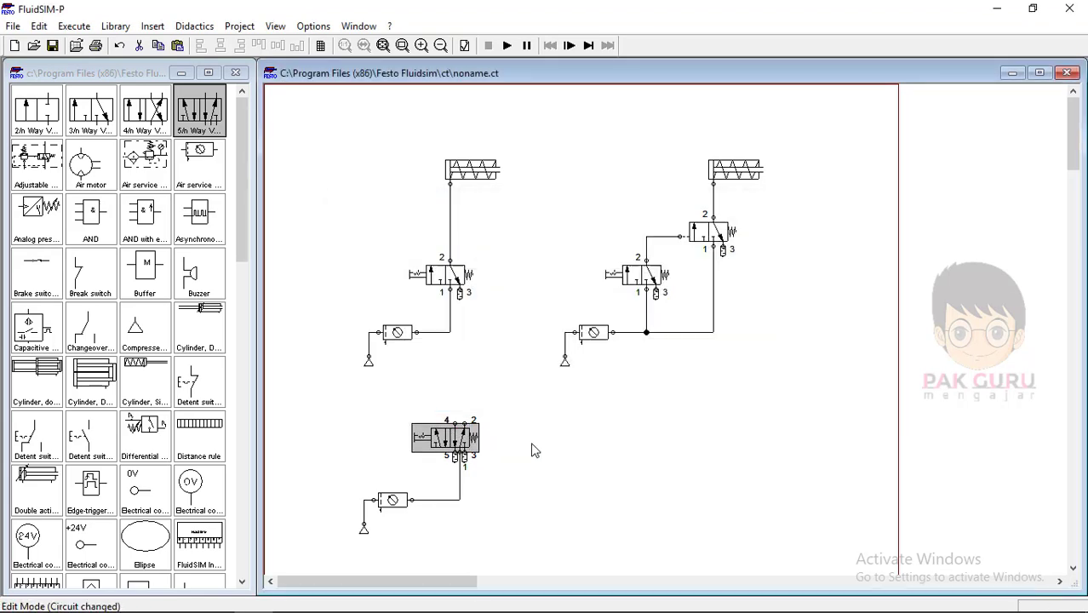
{"action": "left_click", "coordinate": [515, 444]}
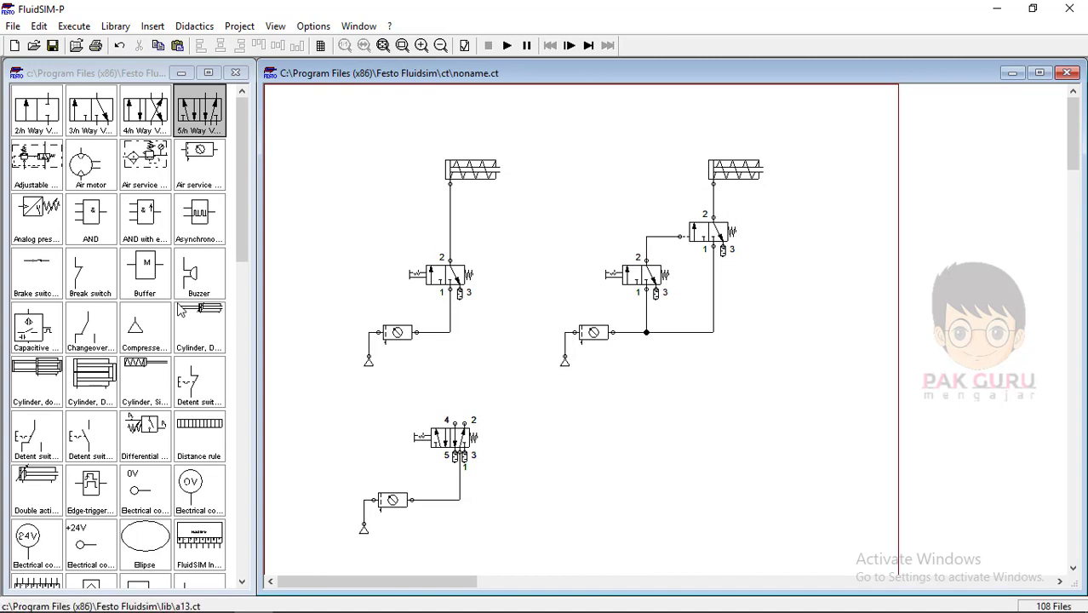
Add a double acting cylinder above the 5/n way valve and move the two single acting circuits up and right for space.
{"action": "left_click_drag", "start_coordinate": [36, 490], "coordinate": [500, 387]}
{"action": "left_click_drag", "start_coordinate": [314, 130], "coordinate": [808, 379]}
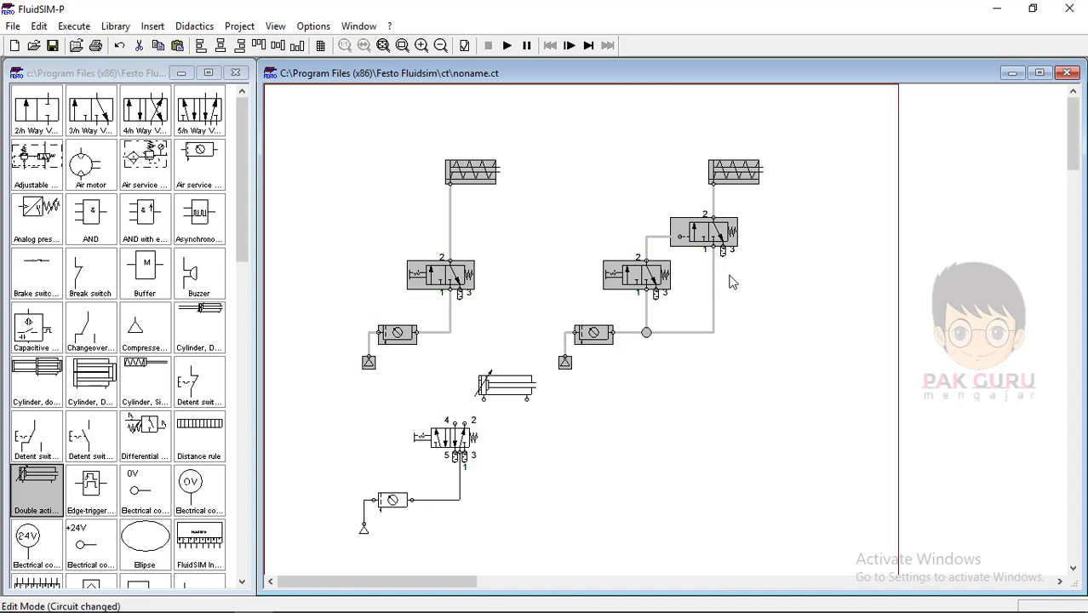
{"action": "left_click_drag", "start_coordinate": [711, 229], "coordinate": [752, 200]}
{"action": "left_click", "coordinate": [707, 382]}
Position the double acting cylinder over the 5/n way valve and connect its two ports to valve ports 4 and 2.
{"action": "left_click", "coordinate": [515, 384]}
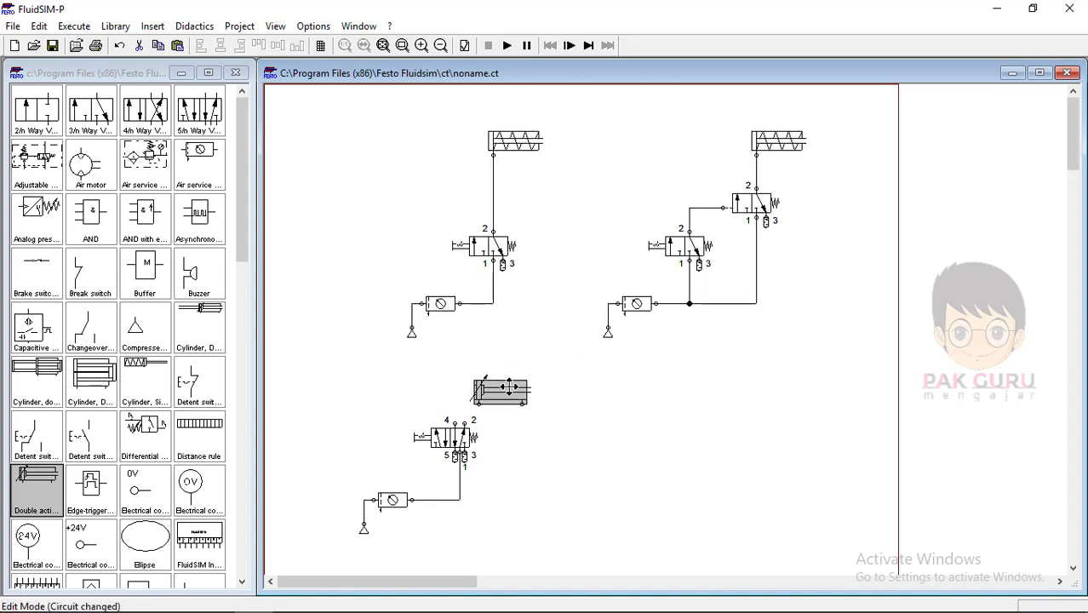
{"action": "left_click_drag", "start_coordinate": [515, 384], "coordinate": [453, 423]}
{"action": "left_click_drag", "start_coordinate": [481, 376], "coordinate": [465, 424]}
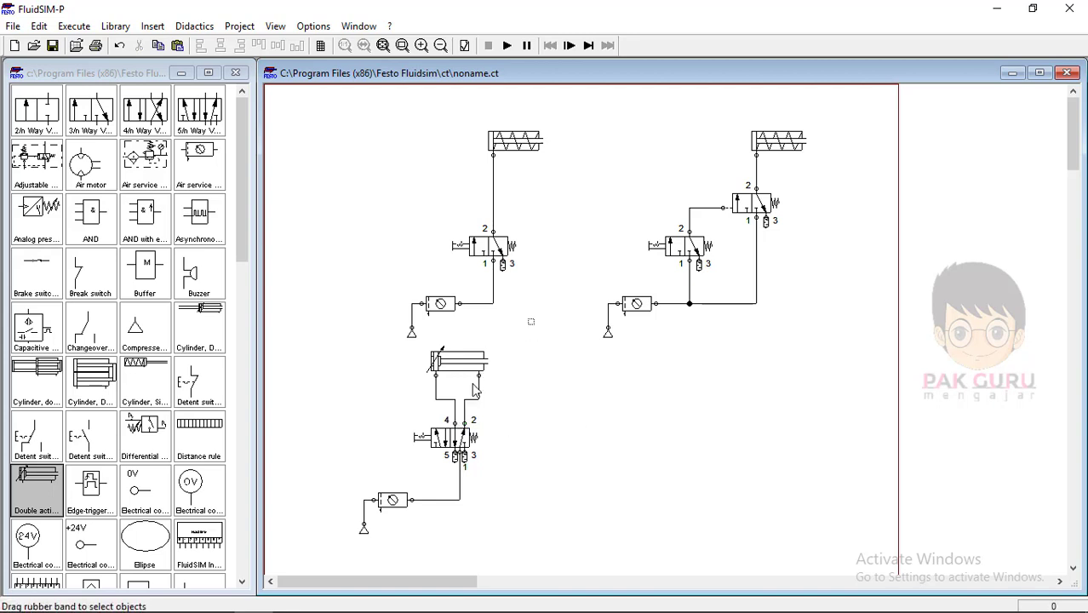
Duplicate the complete double acting cylinder circuit and place the copy level with the original on its right.
{"action": "left_click_drag", "start_coordinate": [530, 318], "coordinate": [342, 538]}
{"action": "left_click", "coordinate": [449, 508]}
{"action": "left_click_drag", "start_coordinate": [528, 342], "coordinate": [337, 557]}
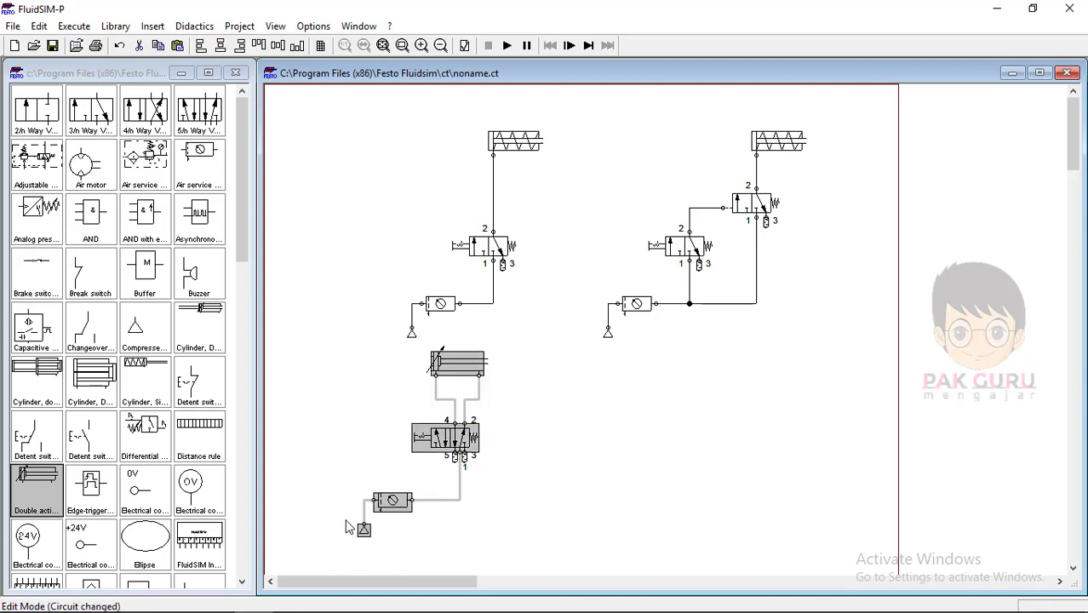
{"action": "key", "text": "ctrl+c"}
{"action": "key", "text": "ctrl+v"}
{"action": "left_click_drag", "start_coordinate": [720, 284], "coordinate": [619, 366]}
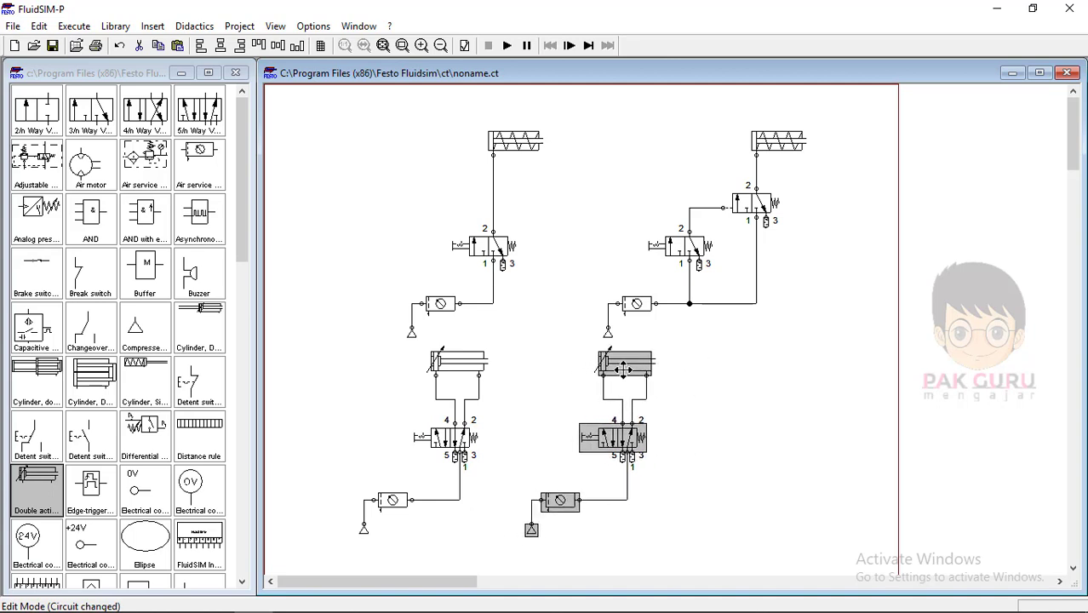
{"action": "left_click", "coordinate": [720, 378]}
Configure the copied 5/n way valve with pneumatic left actuation in place of manual actuation, keeping the right spring return.
{"action": "left_click", "coordinate": [625, 443]}
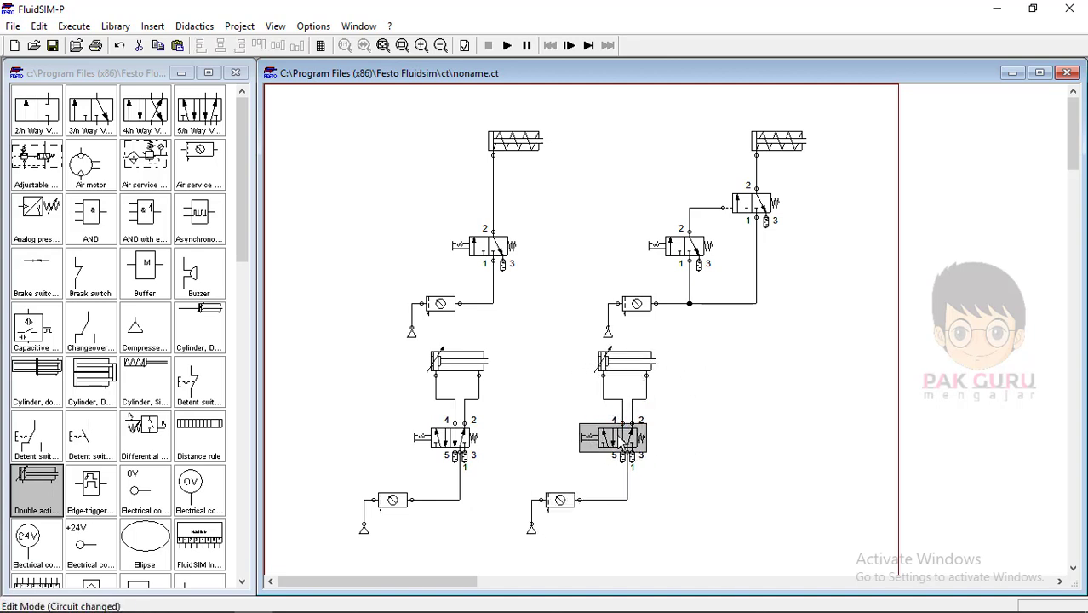
{"action": "double_click", "coordinate": [603, 438]}
{"action": "left_click", "coordinate": [434, 287]}
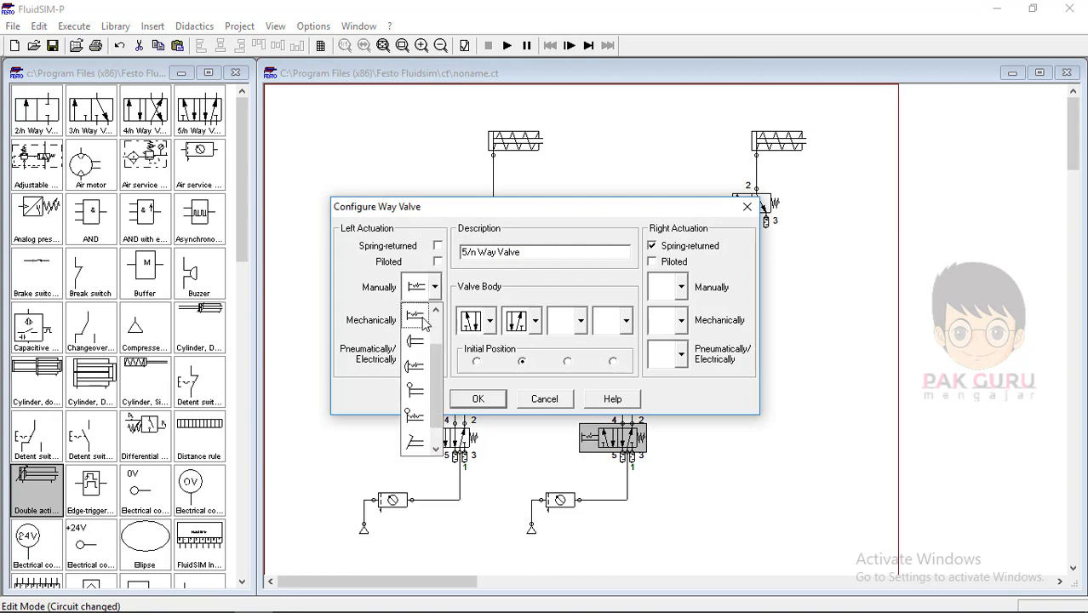
{"action": "left_click", "coordinate": [406, 368]}
{"action": "left_click", "coordinate": [419, 354]}
{"action": "left_click", "coordinate": [417, 379]}
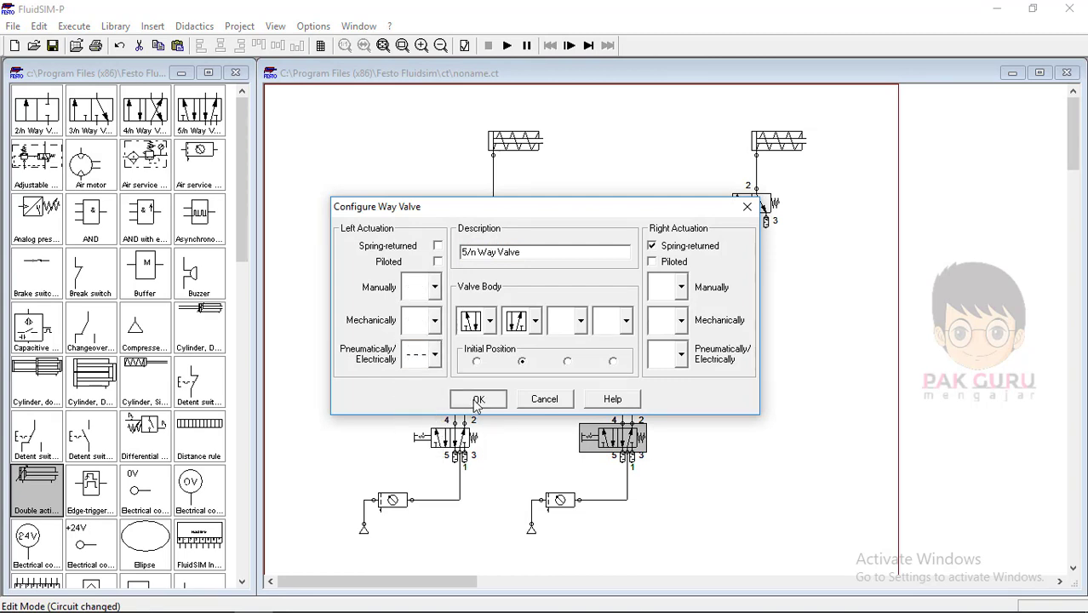
{"action": "left_click", "coordinate": [478, 398]}
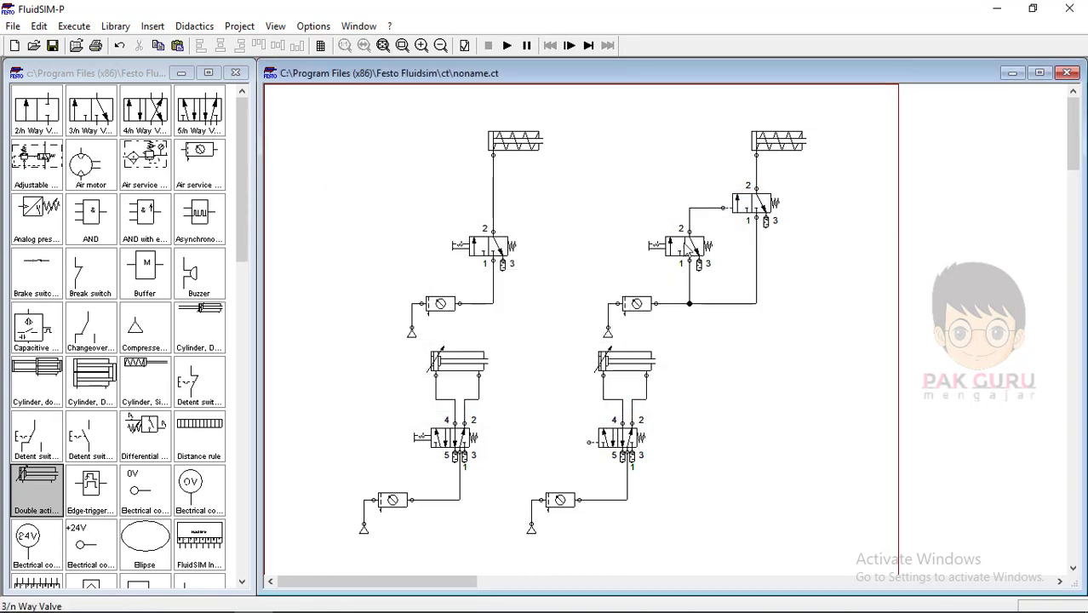
Copy the manually actuated 3/n way valve from the indirect single acting circuit to beside the copied 5/n way valve.
{"action": "left_click", "coordinate": [686, 246]}
{"action": "left_click_drag", "start_coordinate": [691, 252], "coordinate": [551, 453]}
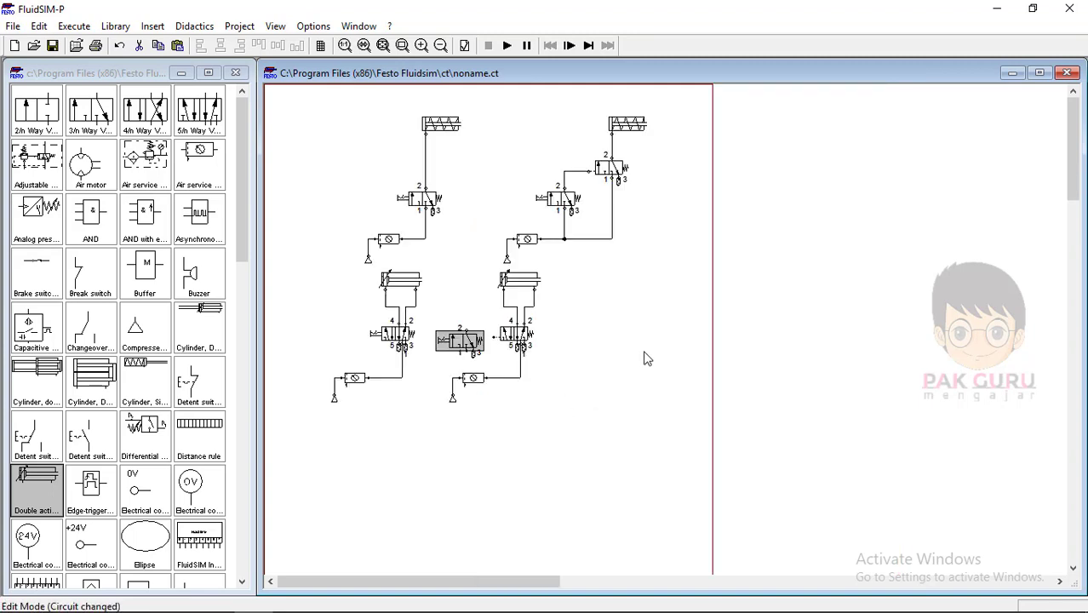
{"action": "left_click", "coordinate": [627, 447]}
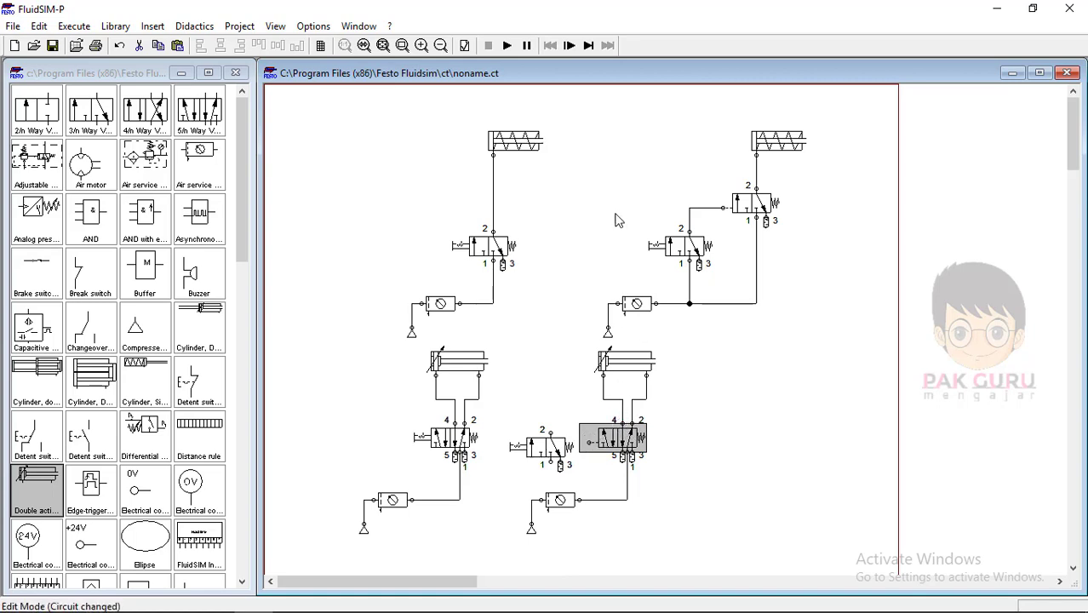
Move the valves, air service units and compressors of both single acting circuits up together, leaving the cylinders in place.
{"action": "left_click_drag", "start_coordinate": [584, 200], "coordinate": [847, 343]}
{"action": "left_click_drag", "start_coordinate": [341, 165], "coordinate": [877, 362]}
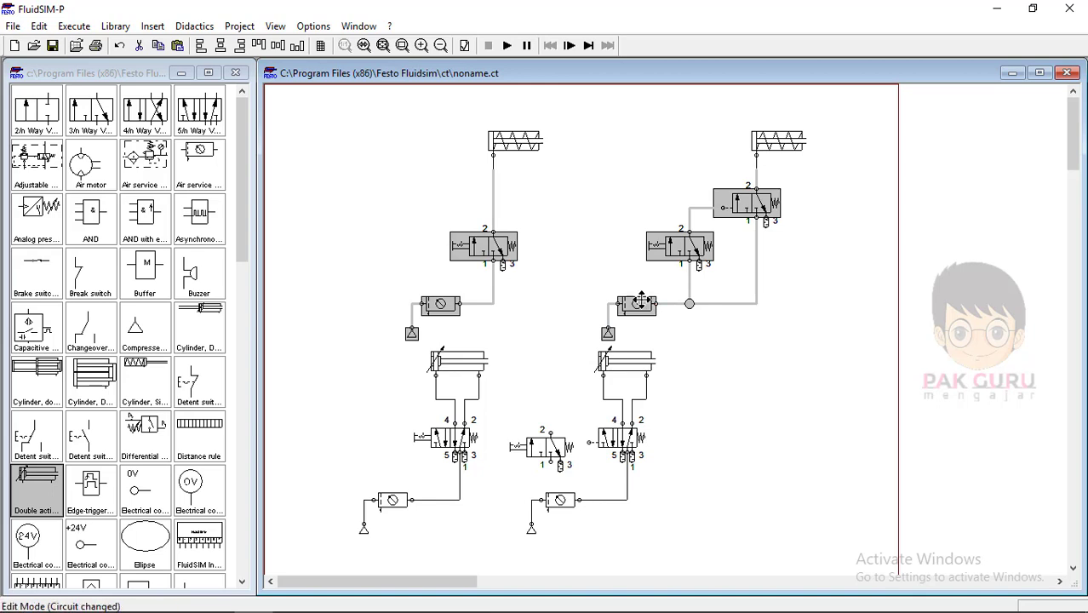
{"action": "left_click_drag", "start_coordinate": [641, 301], "coordinate": [641, 283]}
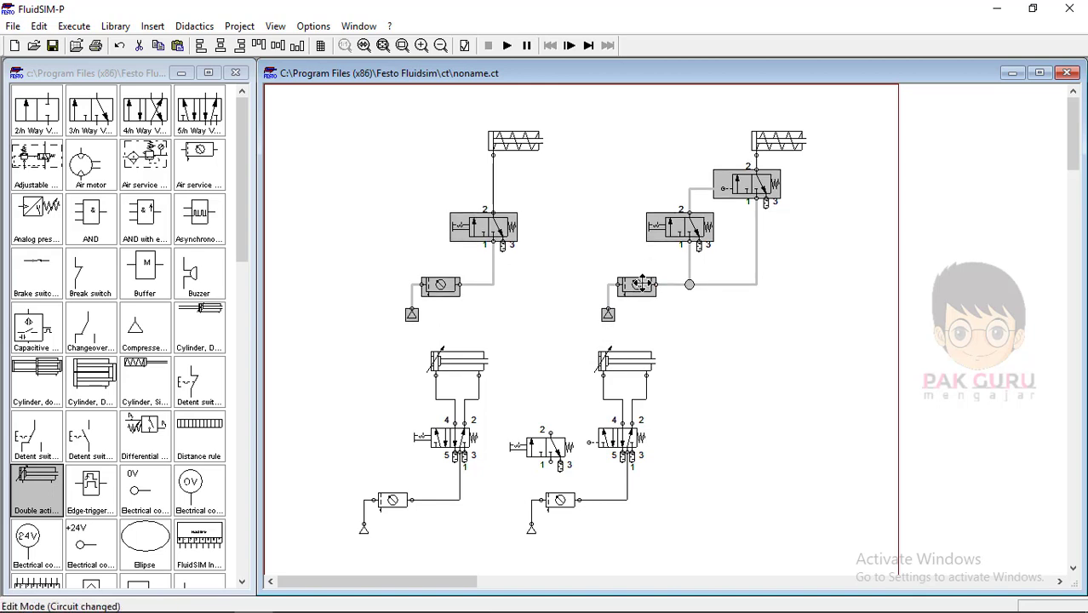
{"action": "left_click", "coordinate": [692, 368]}
Move the air service units and compressors of both double acting circuits down together, leaving more room below the 5/n way valves.
{"action": "left_click", "coordinate": [631, 435]}
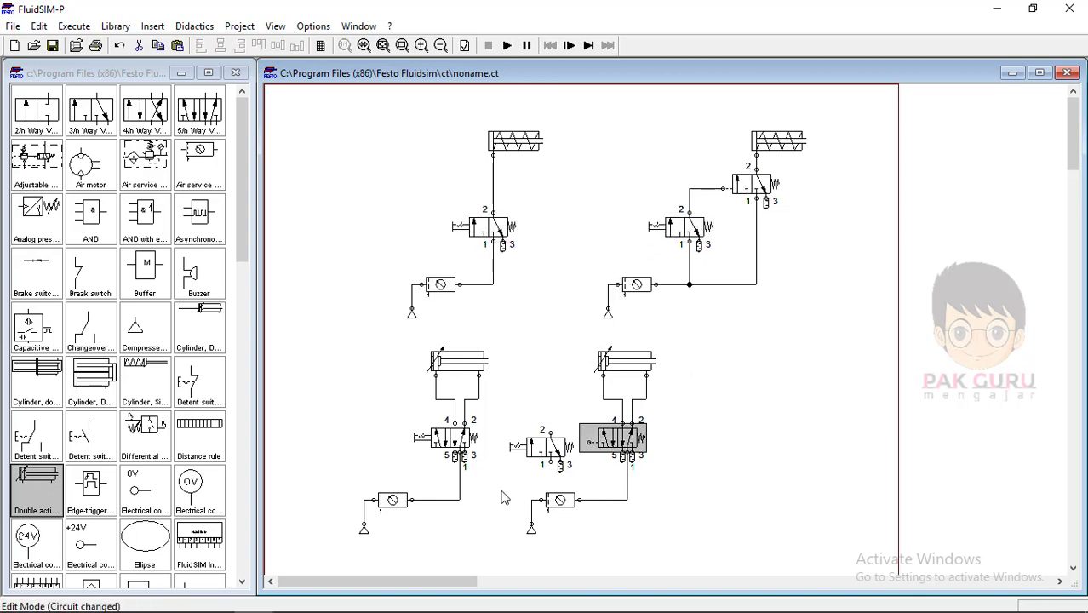
{"action": "left_click_drag", "start_coordinate": [272, 478], "coordinate": [705, 572]}
{"action": "left_click_drag", "start_coordinate": [555, 500], "coordinate": [550, 528]}
{"action": "left_click", "coordinate": [439, 513]}
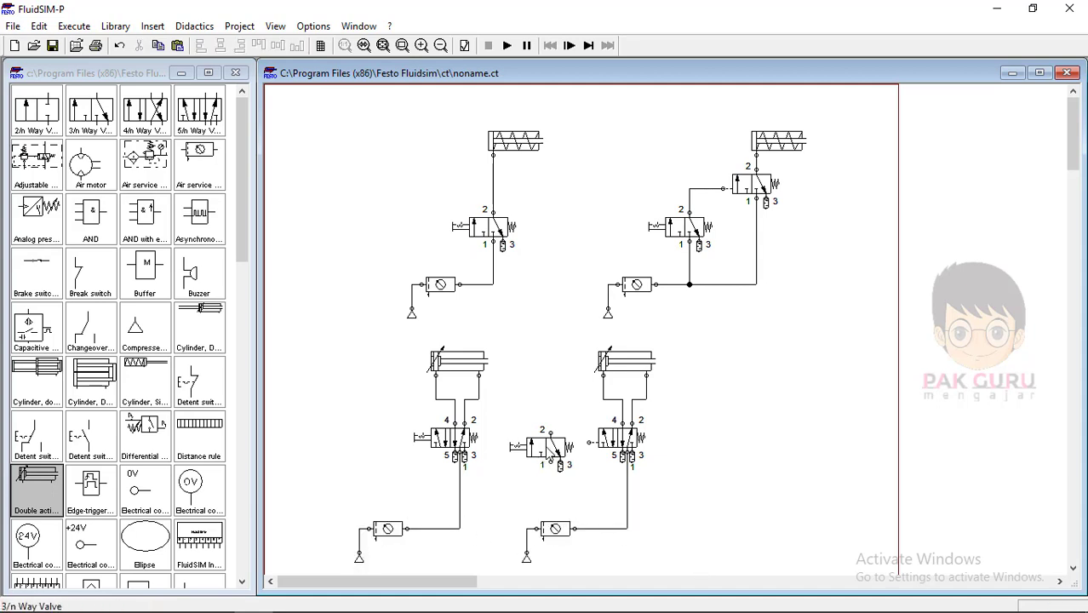
Connect the copied 3/n way valve between the supply line and the 5/n way valve's pilot port, and space the parts so its lines run straight.
{"action": "mouse_move", "coordinate": [546, 445]}
{"action": "left_mouse_down"}
{"action": "mouse_move", "coordinate": [577, 487]}
{"action": "mouse_move", "coordinate": [583, 529]}
{"action": "left_mouse_up"}
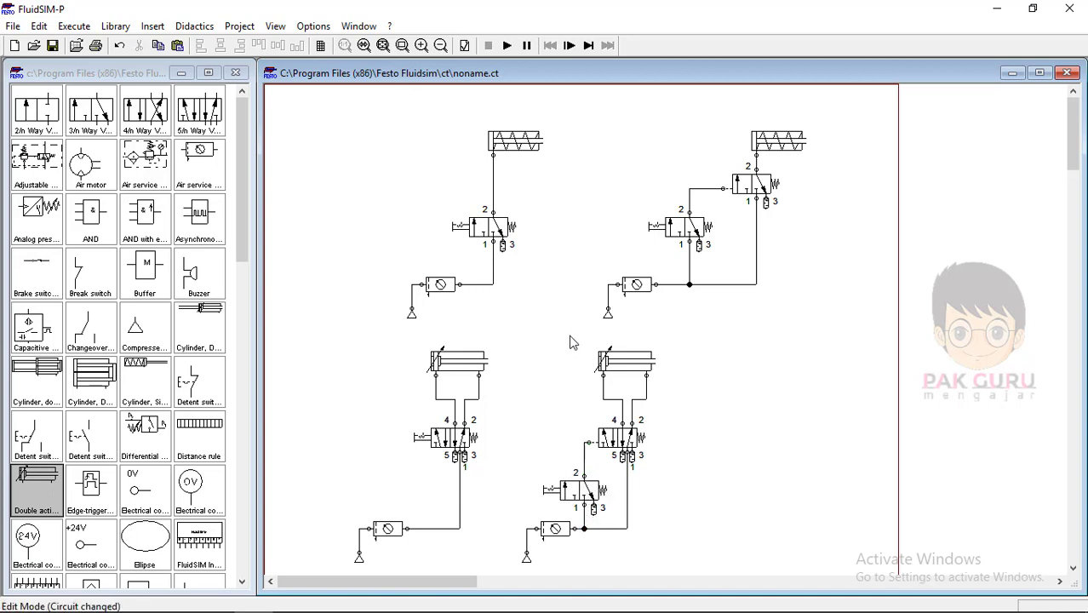
{"action": "left_click_drag", "start_coordinate": [570, 342], "coordinate": [694, 486]}
{"action": "left_click_drag", "start_coordinate": [621, 438], "coordinate": [654, 439]}
{"action": "left_click", "coordinate": [596, 491]}
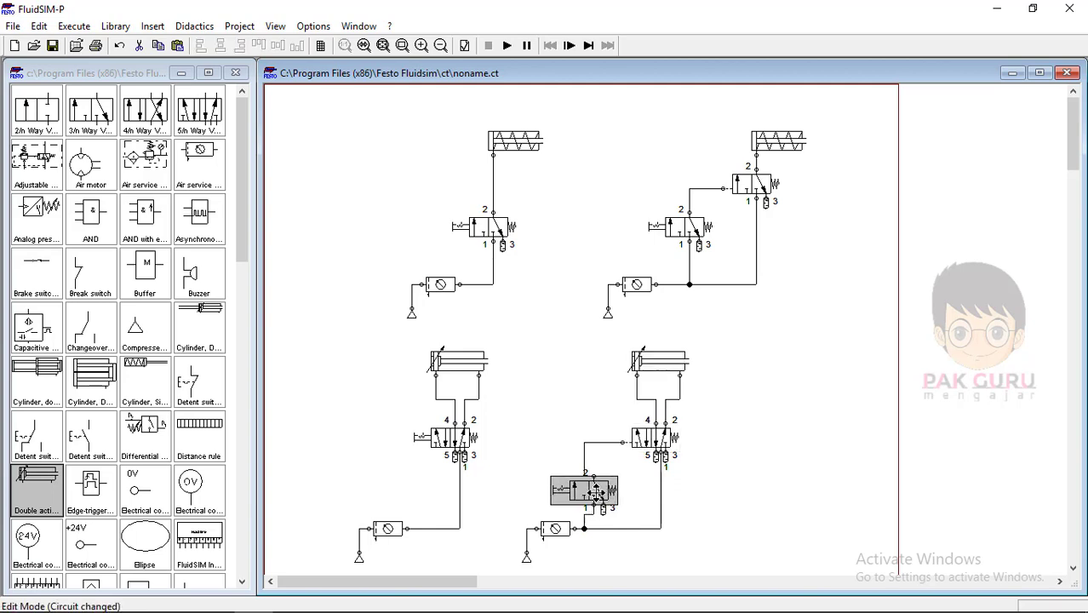
{"action": "left_click_drag", "start_coordinate": [587, 529], "coordinate": [595, 530]}
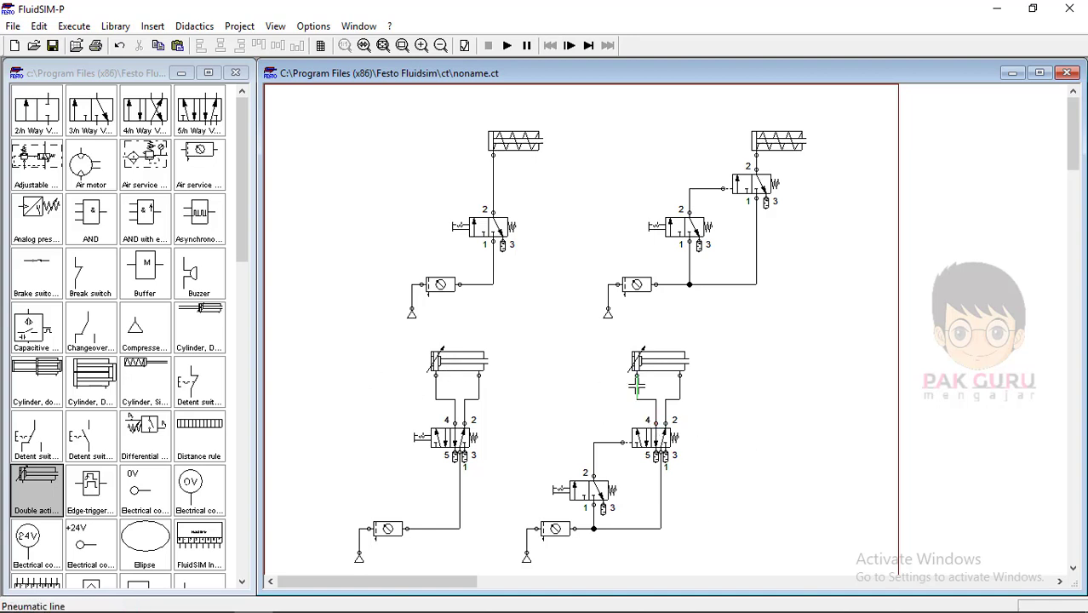
{"action": "left_click", "coordinate": [596, 477]}
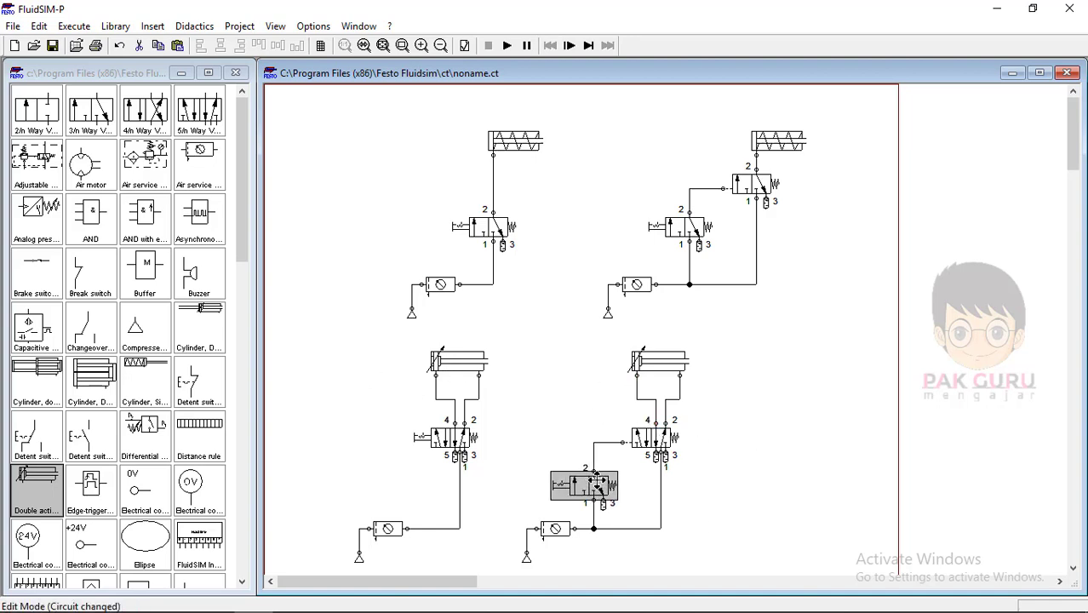
{"action": "left_click", "coordinate": [704, 476]}
Shift the indirect and direct double acting circuits to the right, roughly beneath the two single acting circuits.
{"action": "left_click_drag", "start_coordinate": [510, 347], "coordinate": [696, 437]}
{"action": "scroll", "coordinate": [686, 431], "scroll_direction": "up", "scroll_amount": 10}
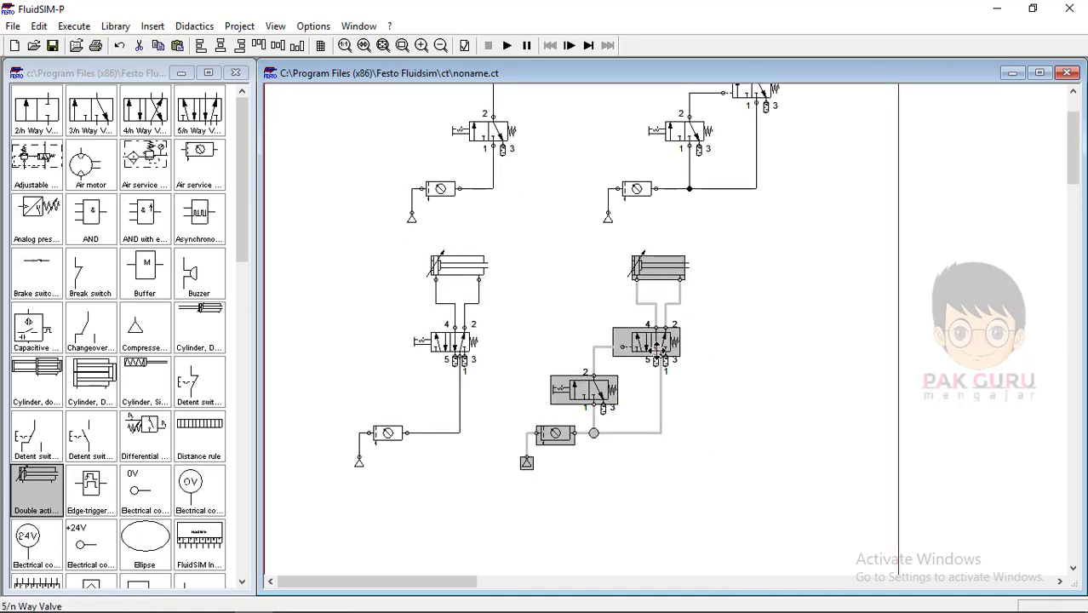
{"action": "left_click_drag", "start_coordinate": [662, 349], "coordinate": [721, 349]}
{"action": "left_click", "coordinate": [360, 262]}
{"action": "left_click_drag", "start_coordinate": [313, 240], "coordinate": [530, 508]}
{"action": "left_click_drag", "start_coordinate": [439, 346], "coordinate": [487, 345]}
{"action": "scroll", "coordinate": [539, 385], "scroll_direction": "up", "scroll_amount": 3}
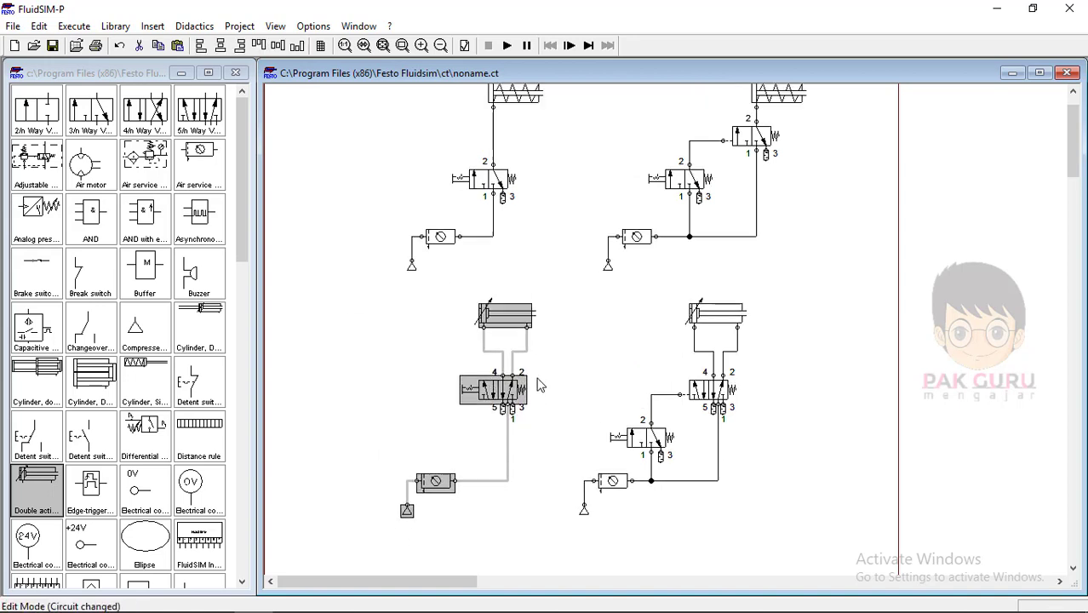
{"action": "scroll", "coordinate": [539, 385], "scroll_direction": "up", "scroll_amount": 3}
{"action": "left_click", "coordinate": [439, 388]}
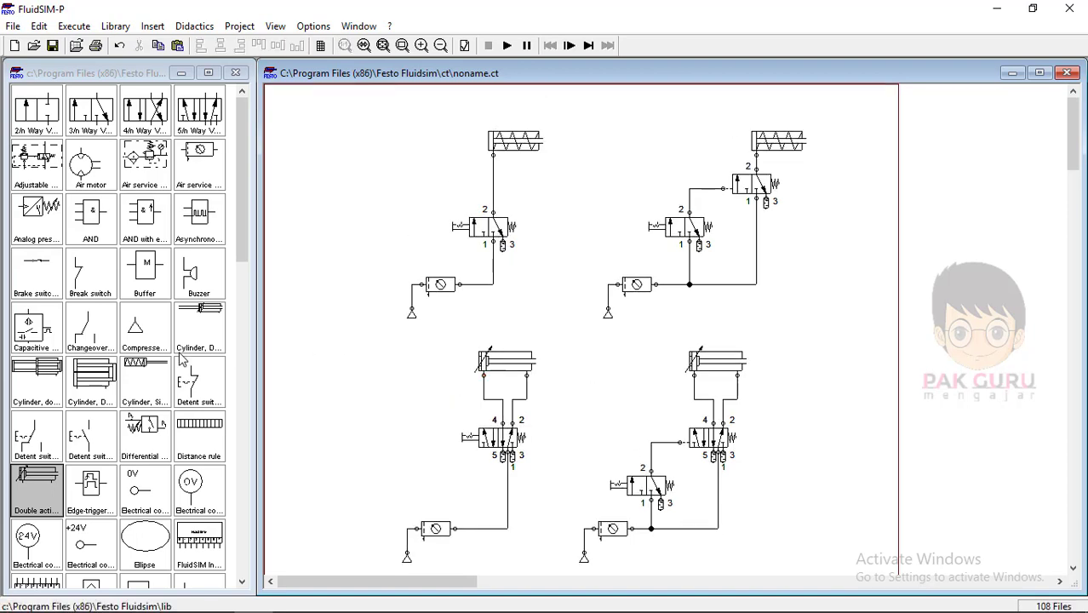
Insert a rectangle from the component library and stretch it to frame the direct single acting circuit.
{"action": "scroll", "coordinate": [181, 358], "scroll_direction": "down", "scroll_amount": 5}
{"action": "scroll", "coordinate": [141, 362], "scroll_direction": "down", "scroll_amount": 4}
{"action": "left_click_drag", "start_coordinate": [145, 434], "coordinate": [577, 135]}
{"action": "left_click_drag", "start_coordinate": [465, 162], "coordinate": [464, 330]}
Copy the rectangle to frame the indirect single acting circuit, adjoining the first frame, and widen it to enclose the whole cylinder.
{"action": "key", "text": "ctrl+c"}
{"action": "key", "text": "ctrl+v"}
{"action": "left_click_drag", "start_coordinate": [612, 336], "coordinate": [604, 182]}
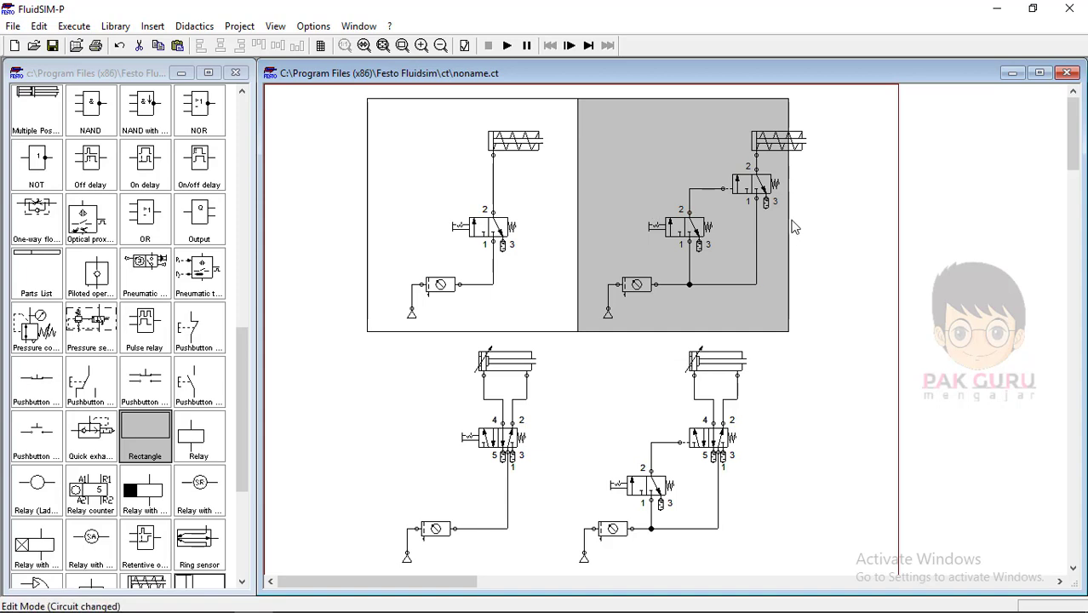
{"action": "left_click_drag", "start_coordinate": [793, 227], "coordinate": [825, 226]}
{"action": "left_click", "coordinate": [447, 322]}
Paste two more rectangles as adjoining frames around the double acting circuits, extending them slightly downward past the compressors.
{"action": "key", "text": "ctrl+v"}
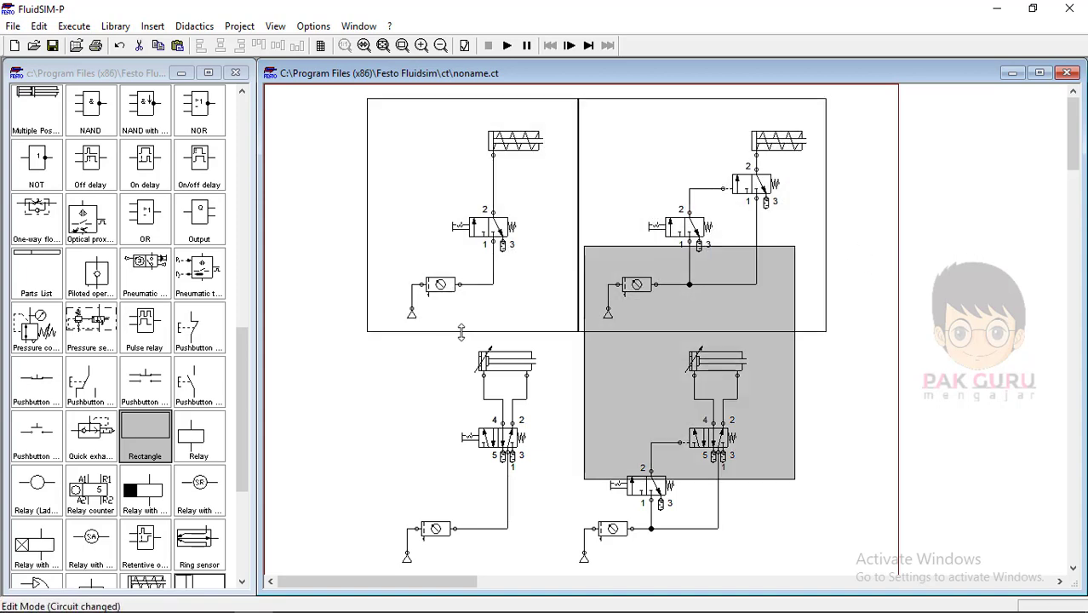
{"action": "left_click_drag", "start_coordinate": [652, 358], "coordinate": [434, 444]}
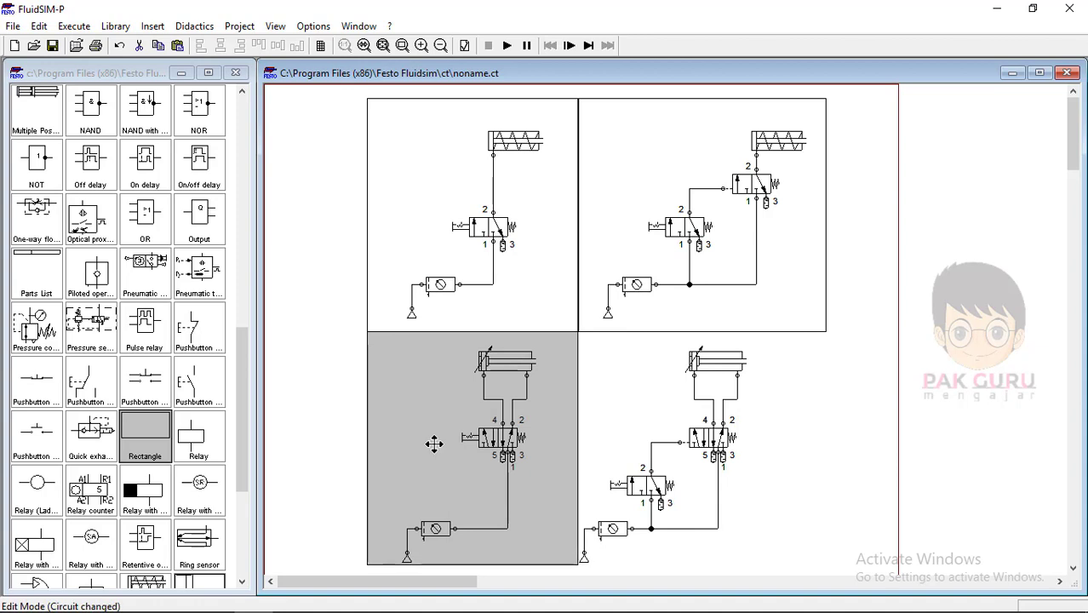
{"action": "left_click_drag", "start_coordinate": [501, 558], "coordinate": [502, 573]}
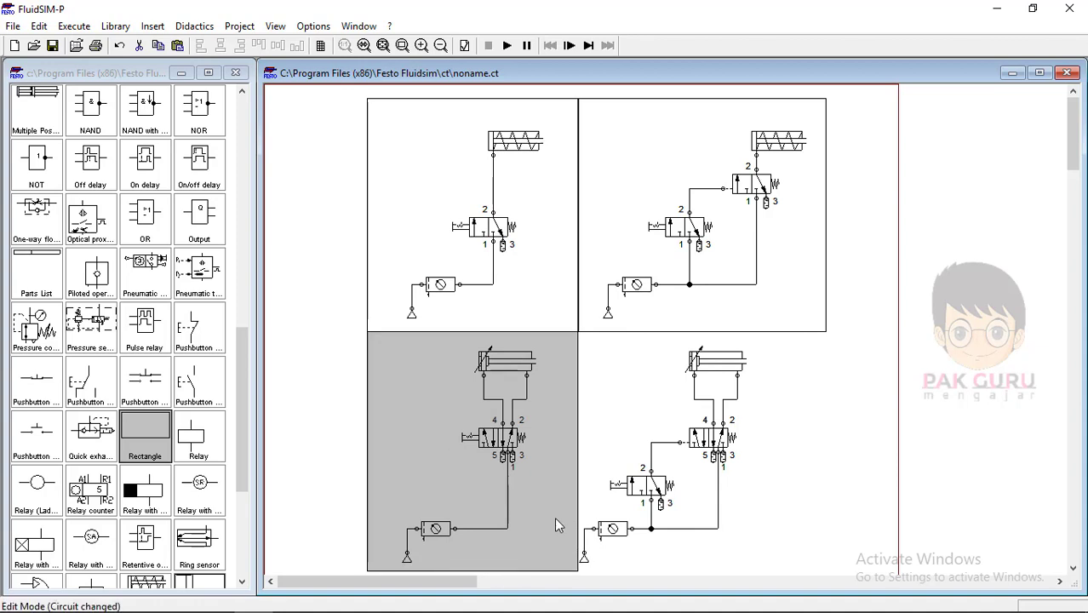
{"action": "key", "text": "ctrl+v"}
{"action": "left_click_drag", "start_coordinate": [636, 383], "coordinate": [619, 438]}
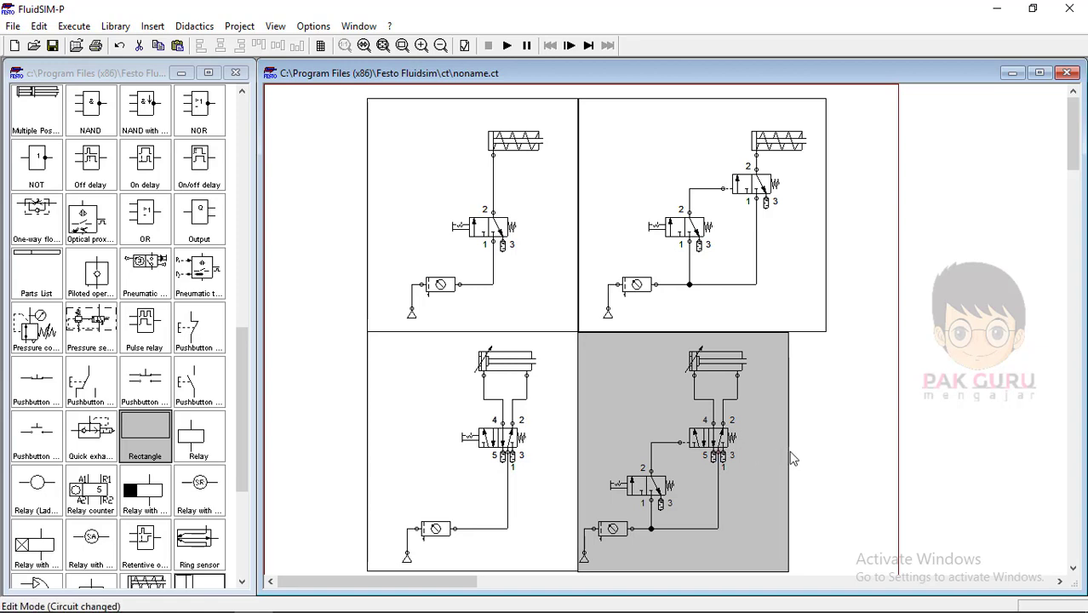
Lower the indirect circuit's 5/n way valve slightly and shift the indirect double acting circuit, including its frame, to the right.
{"action": "mouse_move", "coordinate": [720, 438]}
{"action": "left_mouse_down"}
{"action": "mouse_move", "coordinate": [931, 452]}
{"action": "mouse_move", "coordinate": [705, 454]}
{"action": "left_mouse_up"}
{"action": "left_click", "coordinate": [900, 383]}
{"action": "left_click_drag", "start_coordinate": [843, 342], "coordinate": [577, 574]}
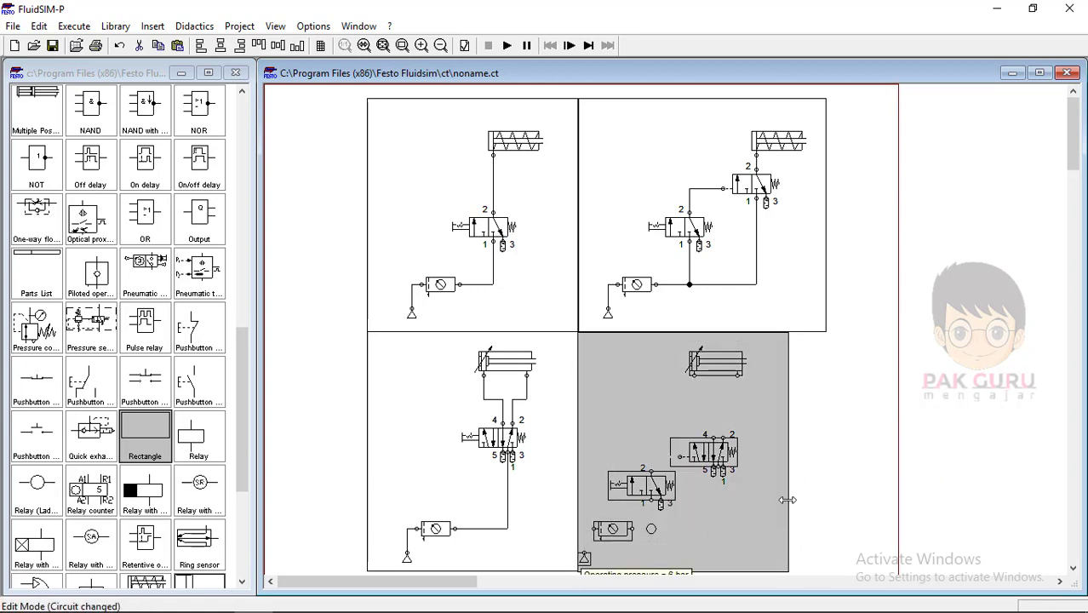
{"action": "key", "text": "Right"}
{"action": "key", "text": "Right"}
{"action": "key", "text": "Right"}
{"action": "key", "text": "Right"}
{"action": "key", "text": "Right"}
{"action": "key", "text": "Right"}
{"action": "key", "text": "Right"}
{"action": "key", "text": "Right"}
{"action": "key", "text": "Right"}
{"action": "key", "text": "Right"}
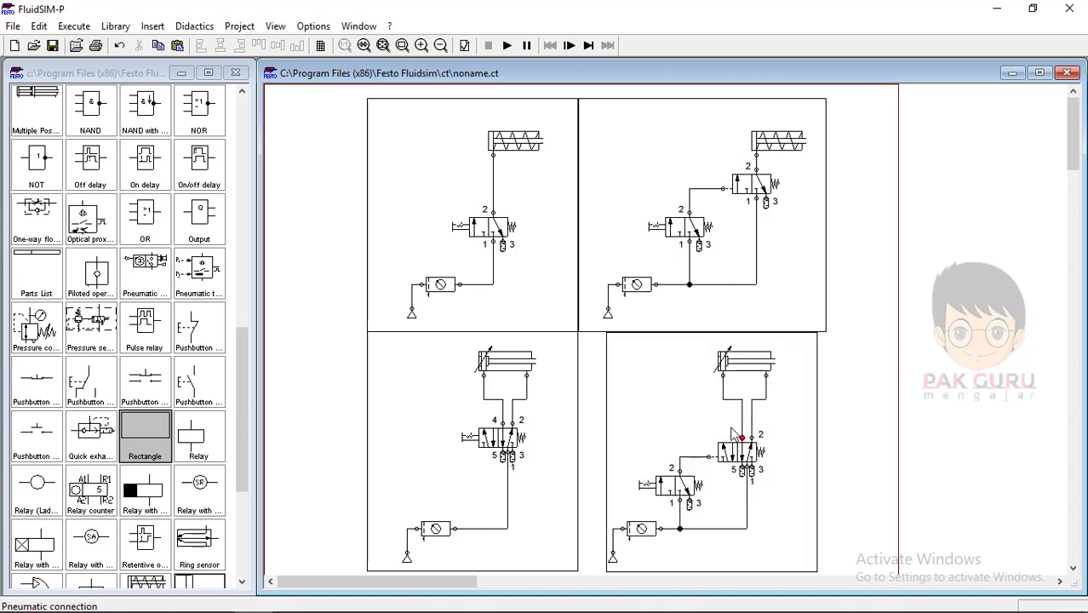
Stretch the lower-right frame sideways to meet the neighbouring frame and align with the outer edge of the frame above.
{"action": "left_click_drag", "start_coordinate": [606, 415], "coordinate": [579, 414]}
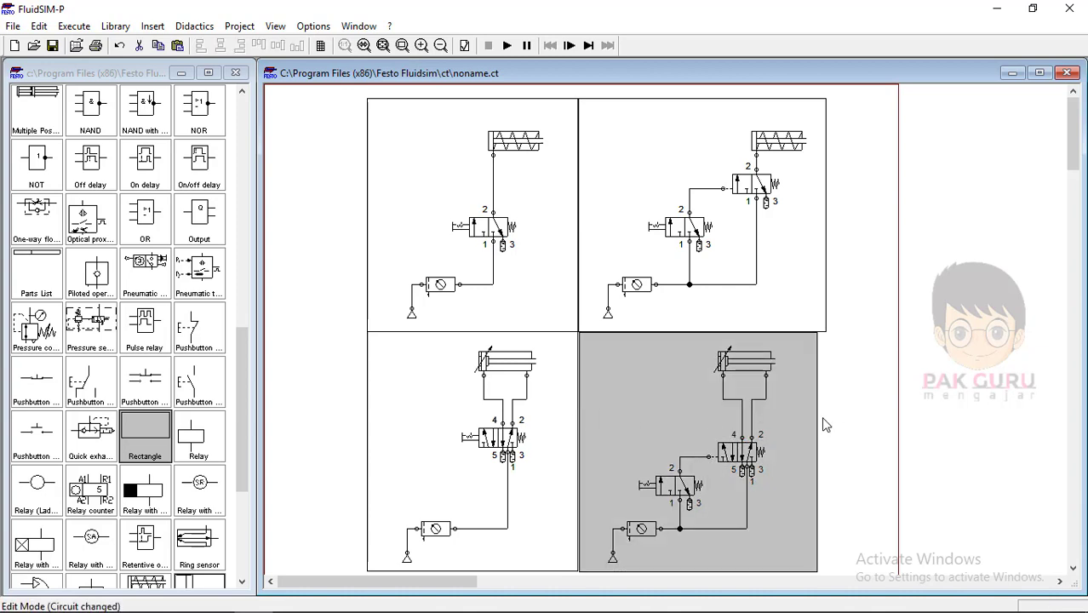
{"action": "left_click_drag", "start_coordinate": [820, 423], "coordinate": [826, 413]}
{"action": "left_click", "coordinate": [885, 409]}
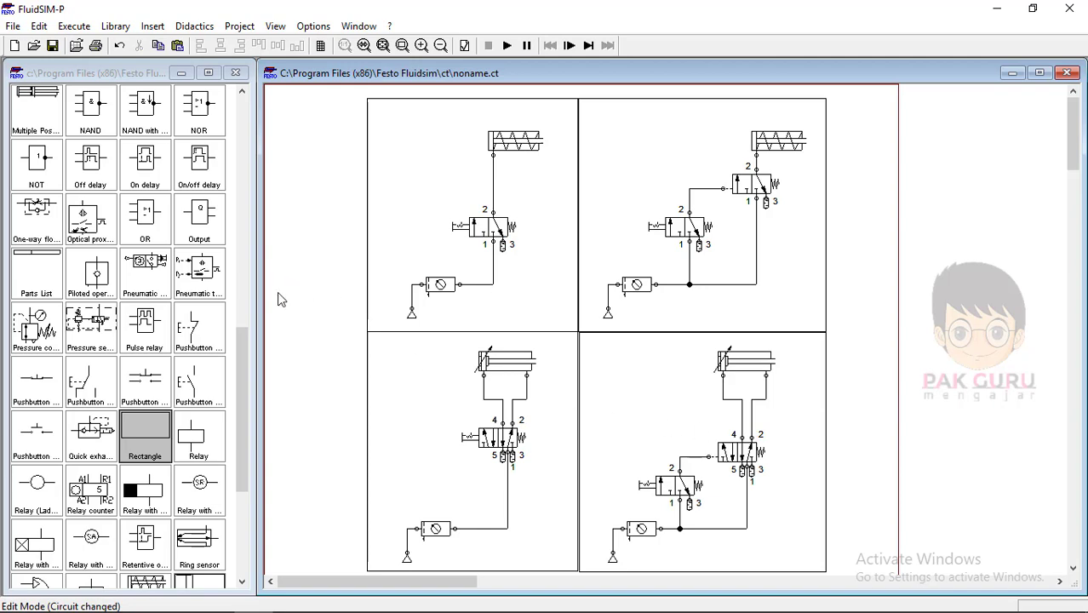
Add the text "Rangkaian Langsung" in Arial size 18 and place it at the top of the direct single acting frame.
{"action": "scroll", "coordinate": [178, 374], "scroll_direction": "down", "scroll_amount": 5}
{"action": "left_click", "coordinate": [34, 448]}
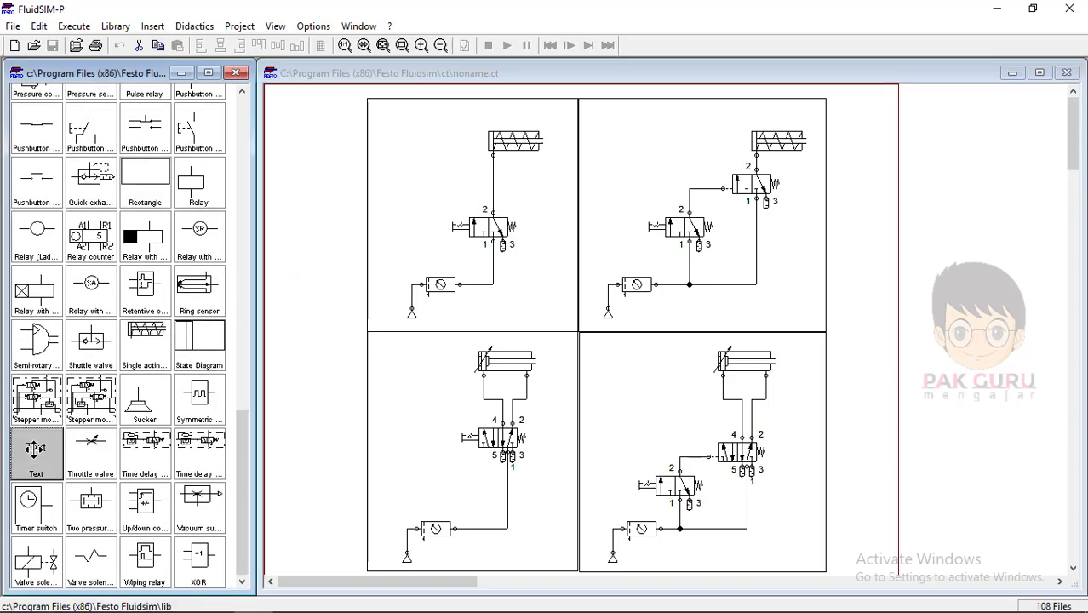
{"action": "left_click_drag", "start_coordinate": [35, 448], "coordinate": [345, 306]}
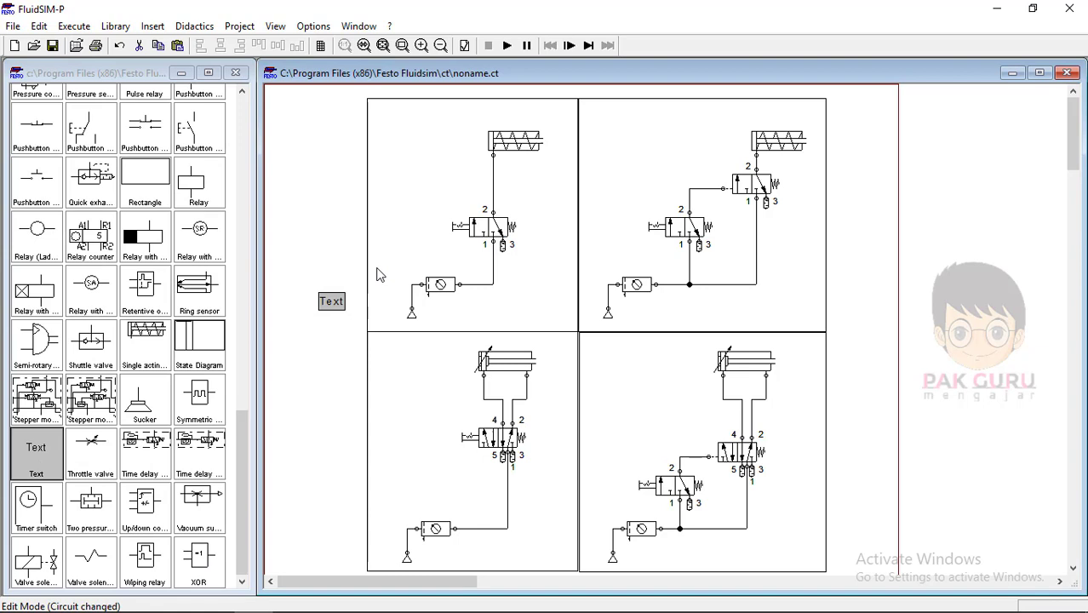
{"action": "double_click", "coordinate": [345, 303]}
{"action": "left_click", "coordinate": [509, 356]}
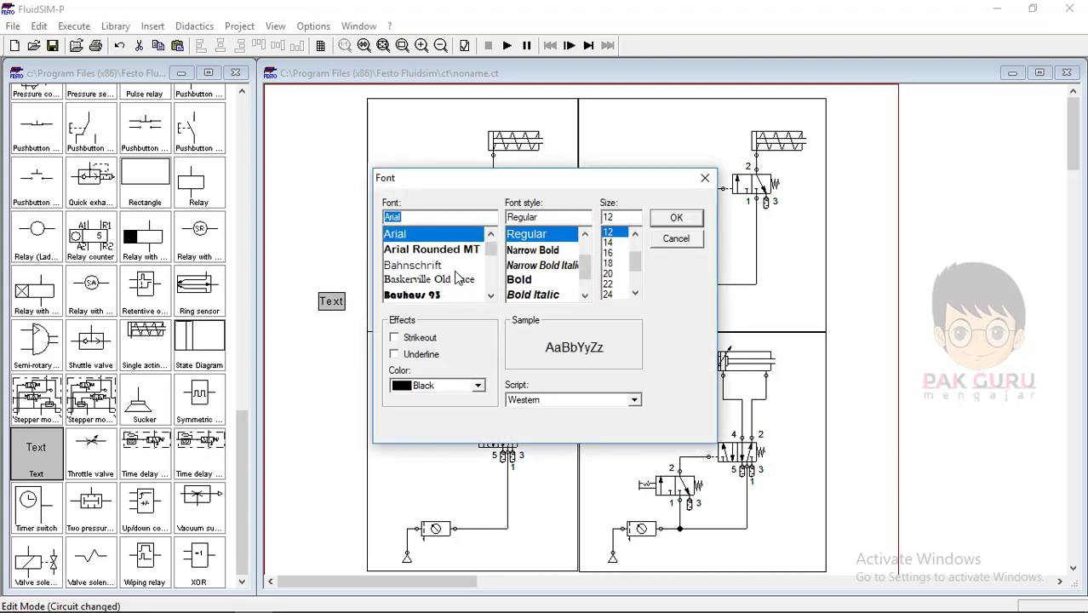
{"action": "left_click", "coordinate": [618, 266]}
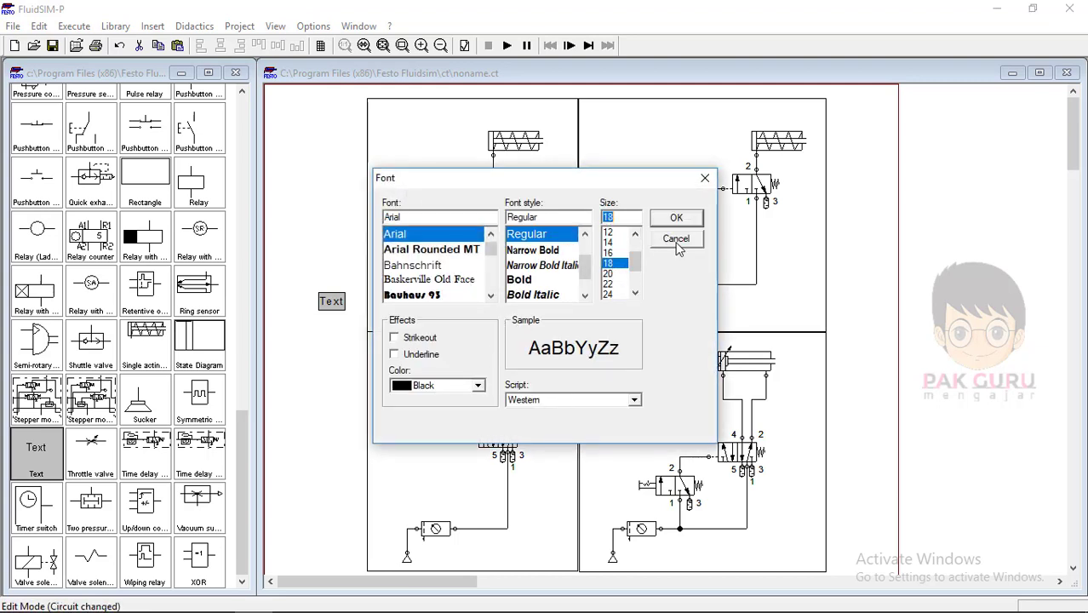
{"action": "left_click", "coordinate": [690, 224]}
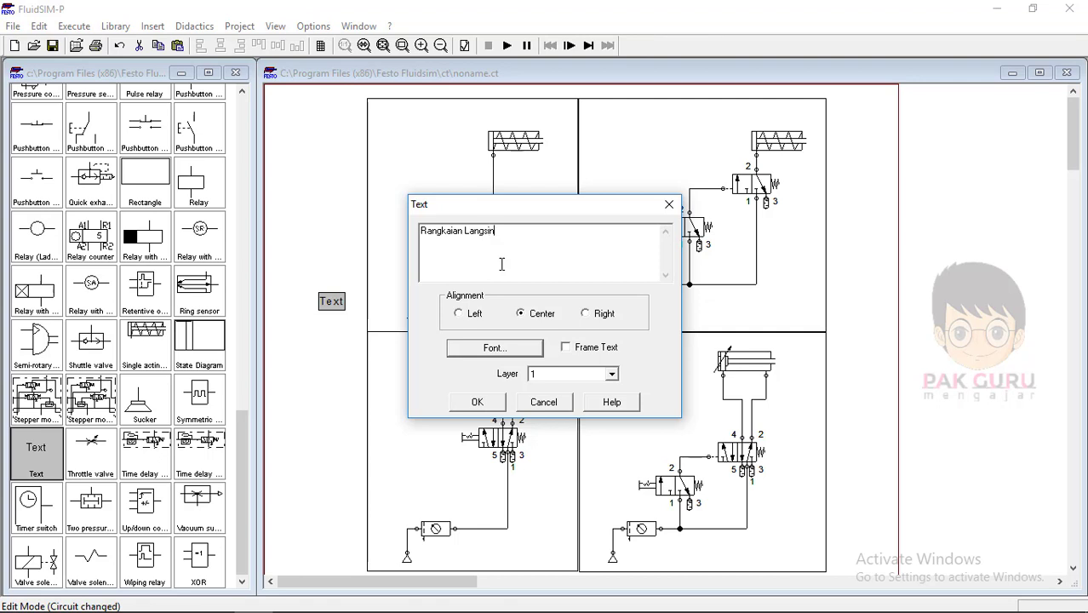
{"action": "key", "text": "Return"}
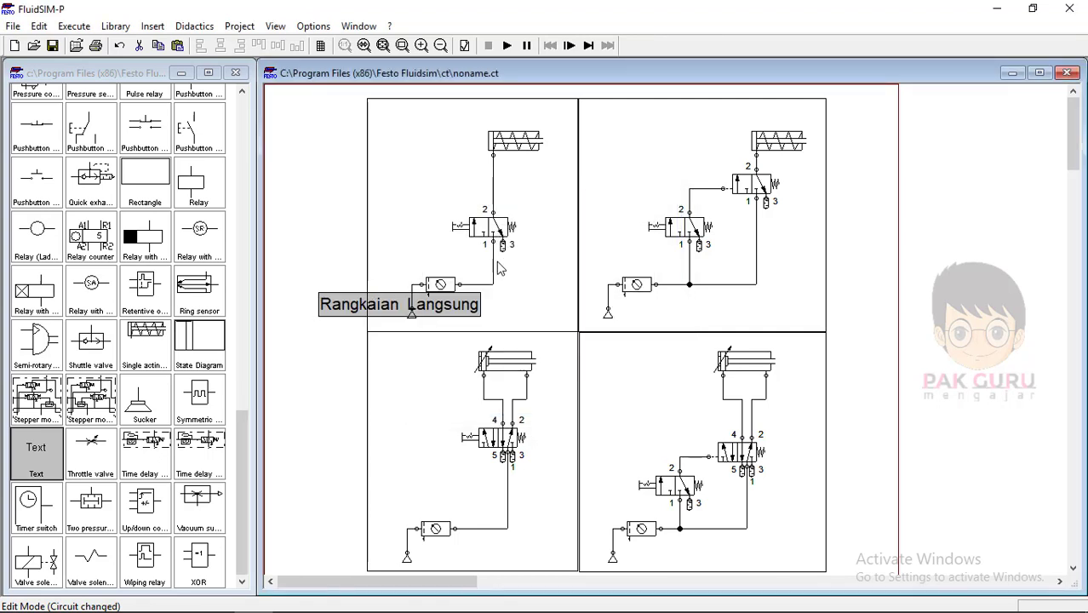
{"action": "mouse_move", "coordinate": [384, 304]}
{"action": "left_mouse_down"}
{"action": "mouse_move", "coordinate": [449, 156]}
{"action": "mouse_move", "coordinate": [458, 108]}
{"action": "left_mouse_up"}
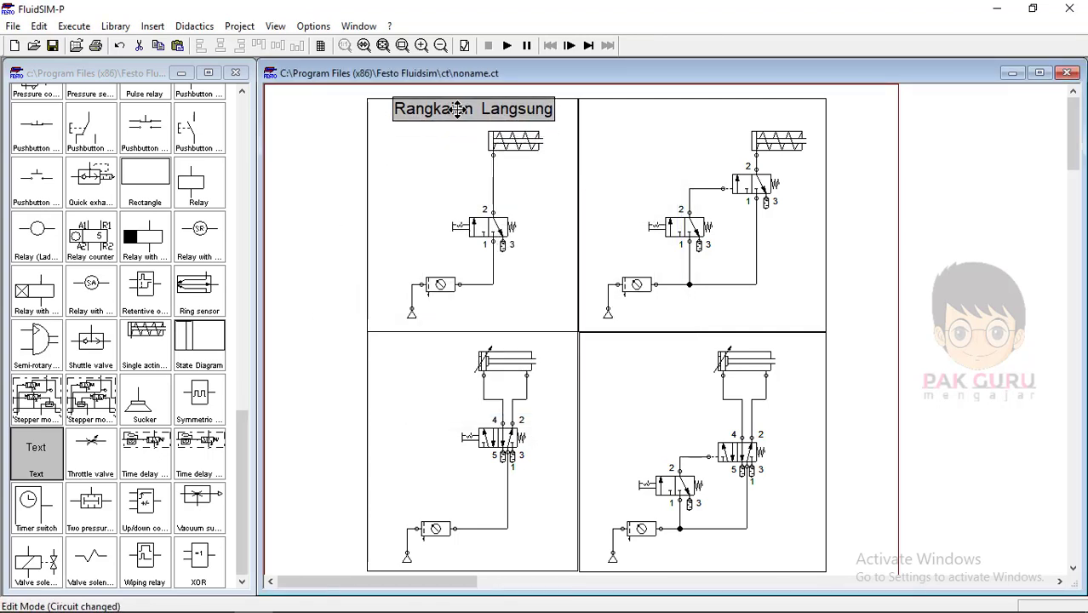
Duplicate the "Rangkaian Langsung" label and place the copy at the top of the indirect single acting frame.
{"action": "left_click", "coordinate": [712, 139]}
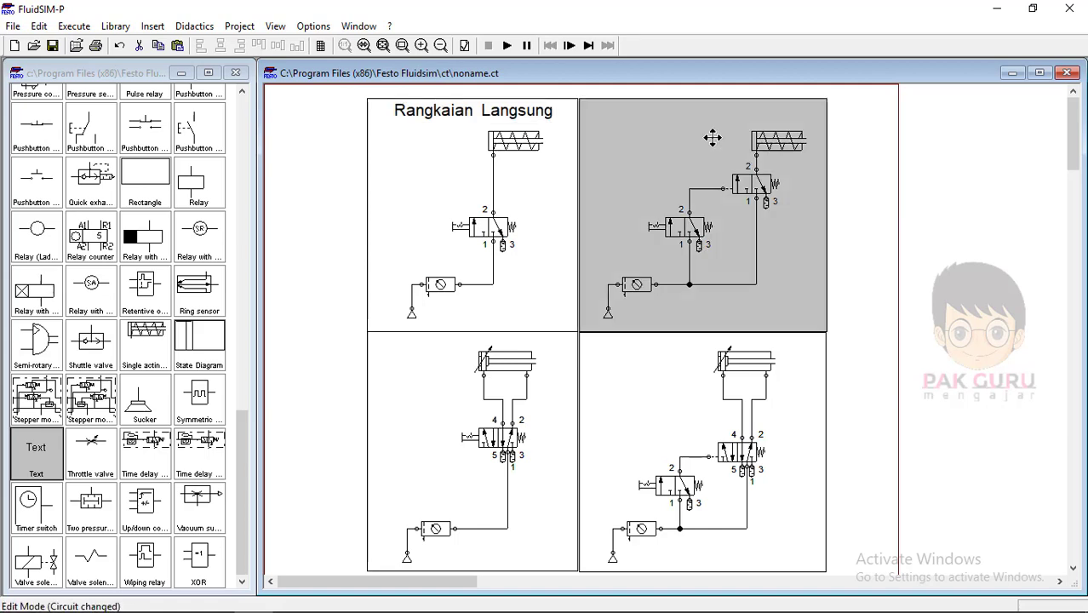
{"action": "left_click", "coordinate": [514, 118]}
{"action": "left_click_drag", "start_coordinate": [483, 121], "coordinate": [667, 111]}
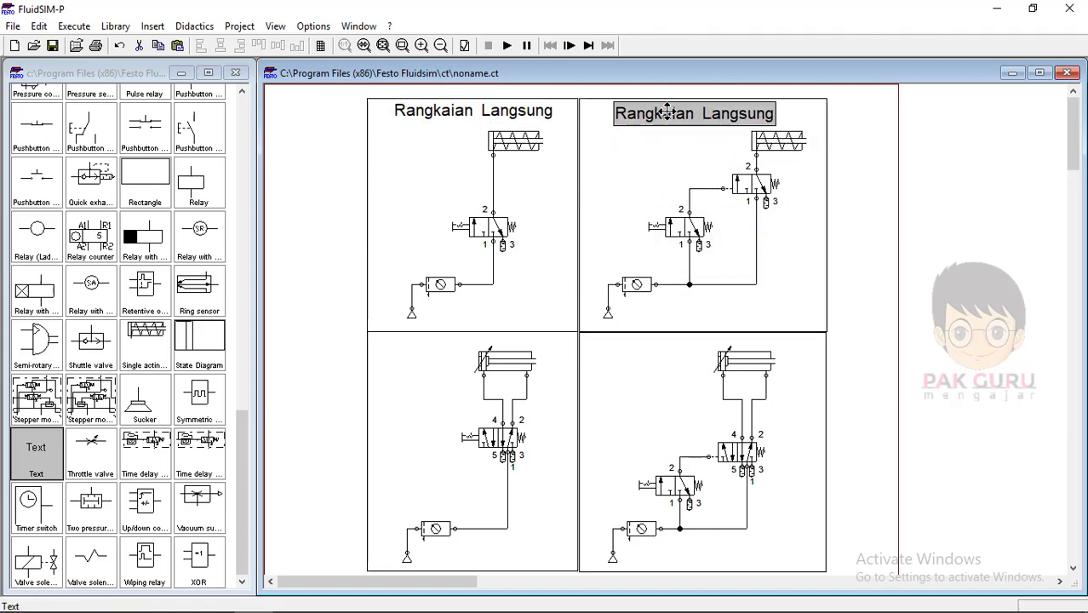
Change the copied label to "Rangkaian TIDAK Langsung" and centre it at the top of its frame.
{"action": "double_click", "coordinate": [666, 111]}
{"action": "left_click", "coordinate": [468, 229]}
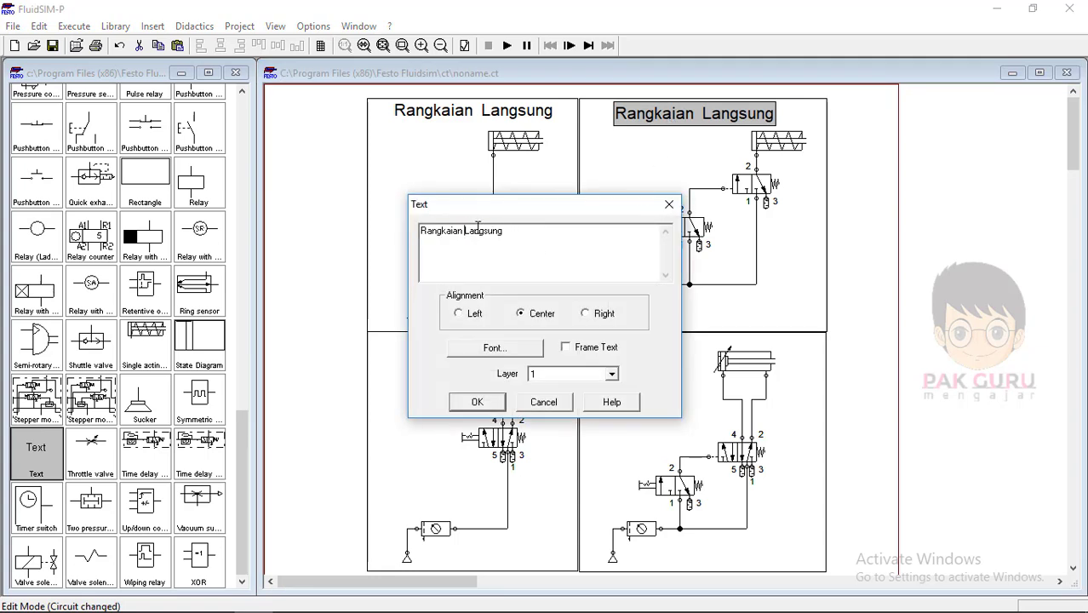
{"action": "type", "text": "TDA"}
{"action": "key", "text": "BackSpace"}
{"action": "key", "text": "BackSpace"}
{"action": "type", "text": "IDAK"}
{"action": "key", "text": "Return"}
{"action": "left_click_drag", "start_coordinate": [691, 111], "coordinate": [671, 113]}
{"action": "left_click", "coordinate": [933, 214]}
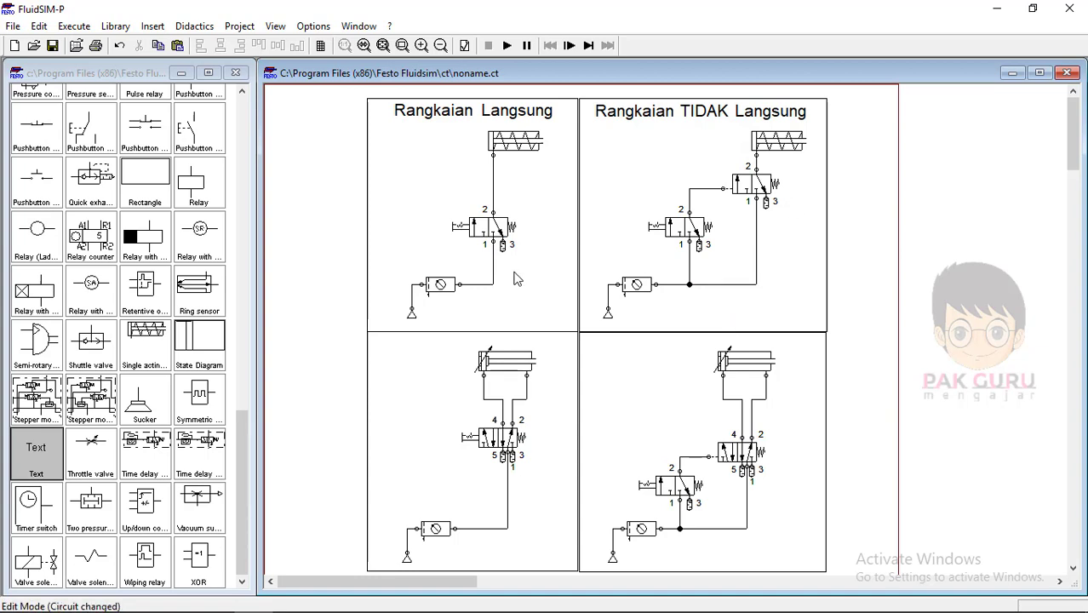
Copy the "Rangkaian Langsung" label again and place the duplicate beside the direct single acting circuit, over the frame's outer edge.
{"action": "left_click", "coordinate": [460, 113]}
{"action": "key", "text": "ctrl+c"}
{"action": "key", "text": "ctrl+v"}
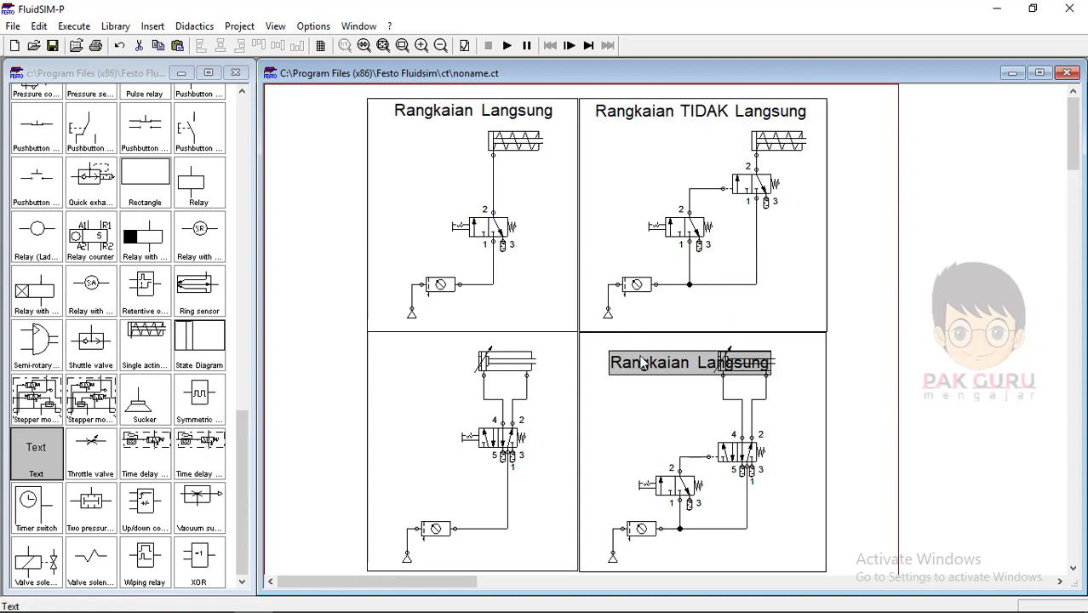
{"action": "left_click_drag", "start_coordinate": [651, 368], "coordinate": [372, 247]}
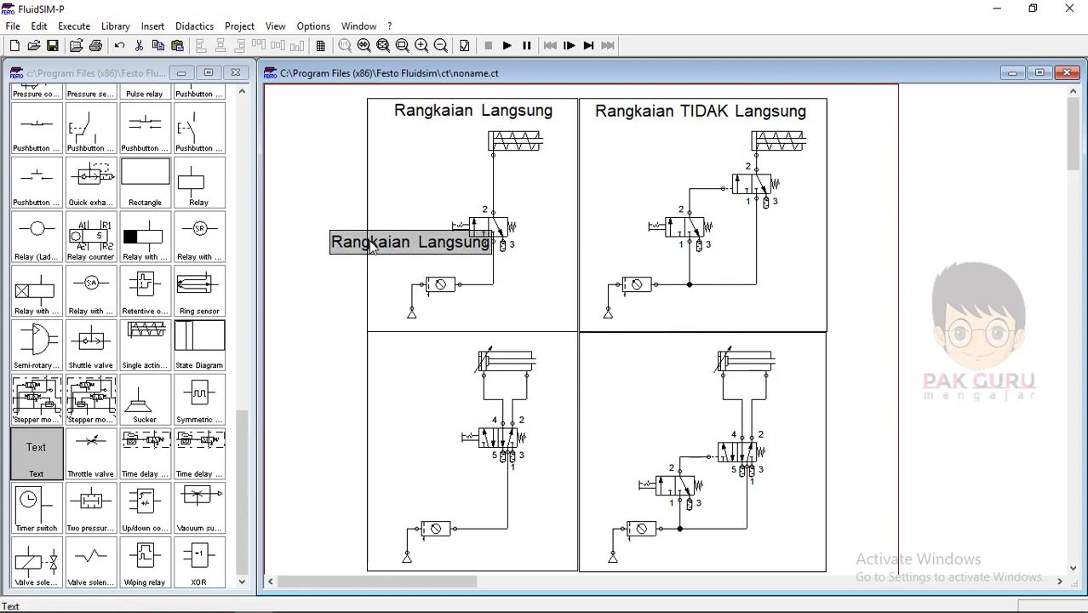
Change the copied label's text to "Single Acting Silinder" and shift it outward beside the direct single acting circuit.
{"action": "double_click", "coordinate": [375, 247]}
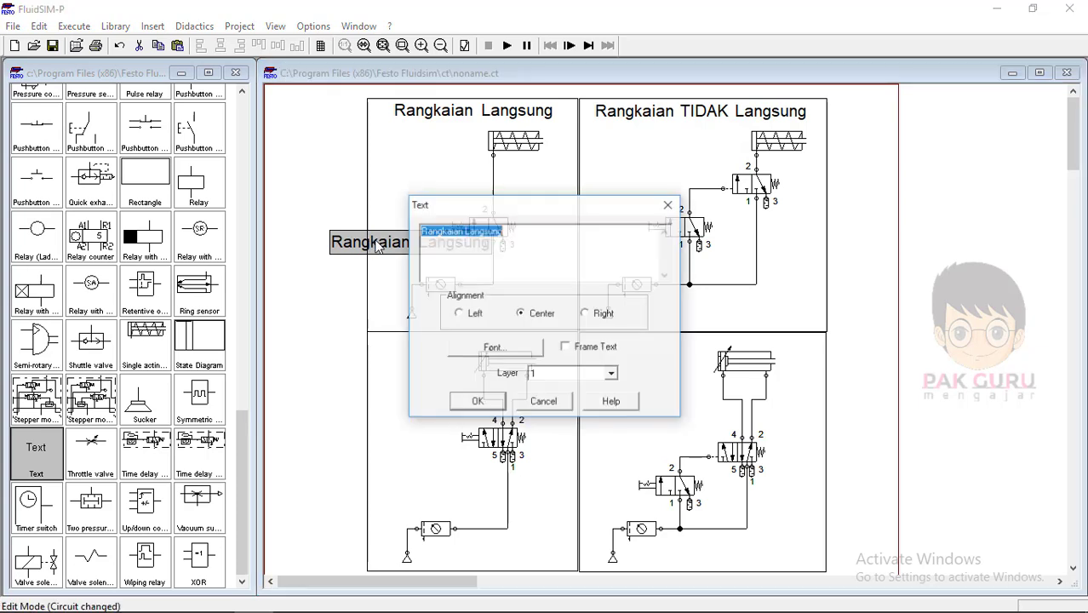
{"action": "type", "text": "sINGLE"}
{"action": "key", "text": "BackSpace"}
{"action": "key", "text": "BackSpace"}
{"action": "key", "text": "BackSpace"}
{"action": "key", "text": "BackSpace"}
{"action": "key", "text": "BackSpace"}
{"action": "key", "text": "BackSpace"}
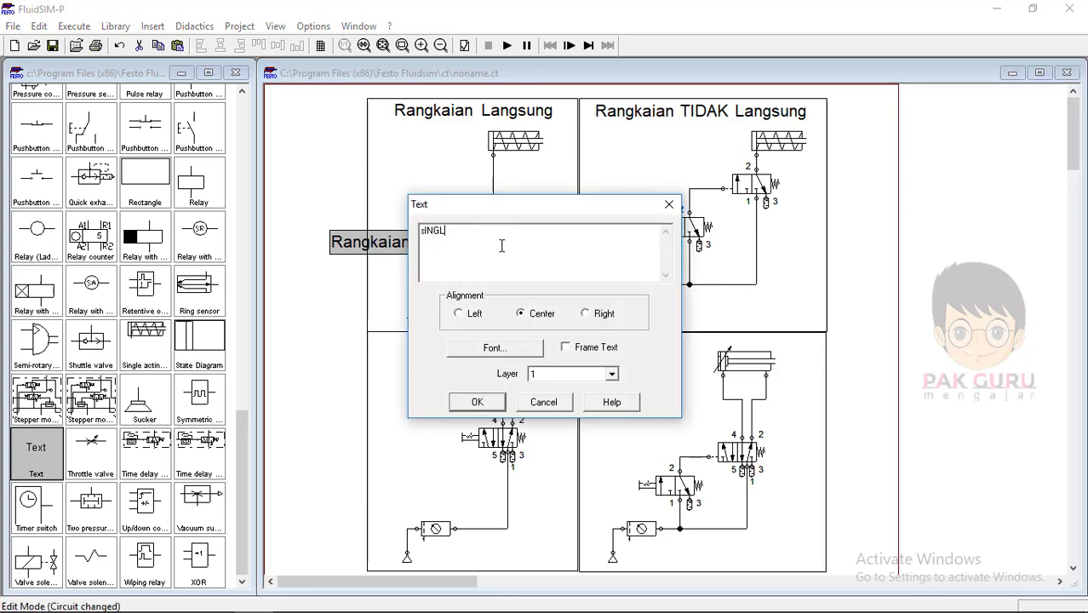
{"action": "type", "text": "Single Acting Silinder"}
{"action": "left_click", "coordinate": [477, 402]}
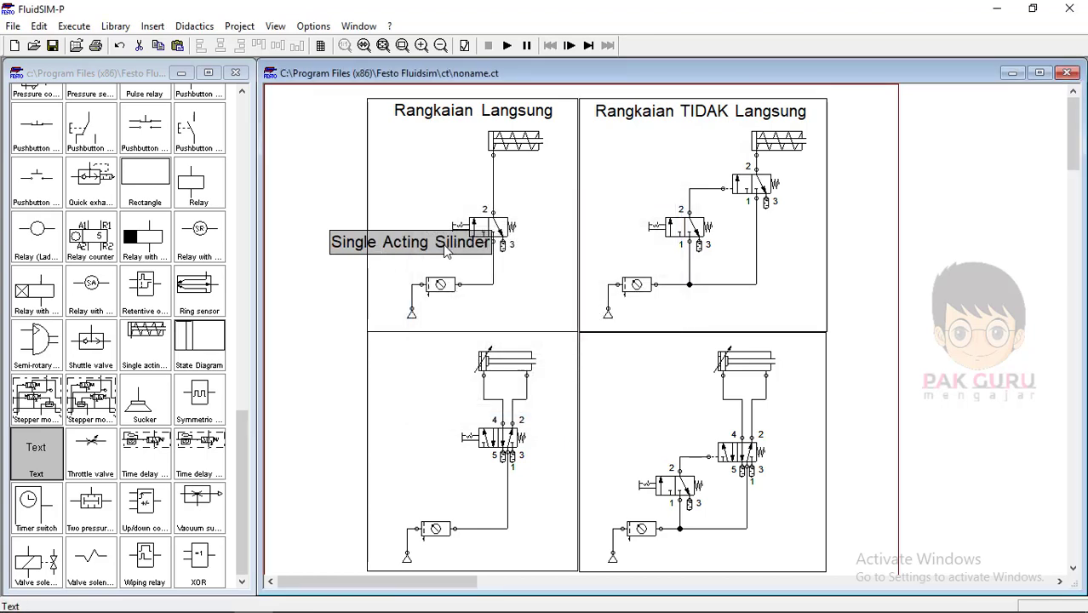
{"action": "left_click_drag", "start_coordinate": [443, 246], "coordinate": [394, 210]}
{"action": "double_click", "coordinate": [393, 210]}
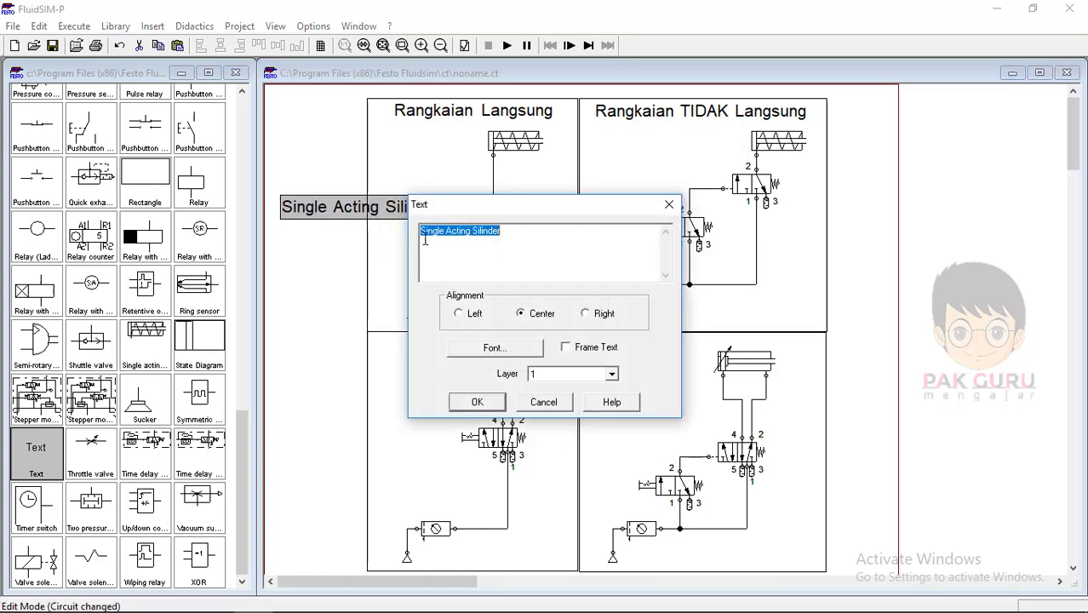
{"action": "left_click", "coordinate": [445, 231]}
{"action": "left_click", "coordinate": [477, 402]}
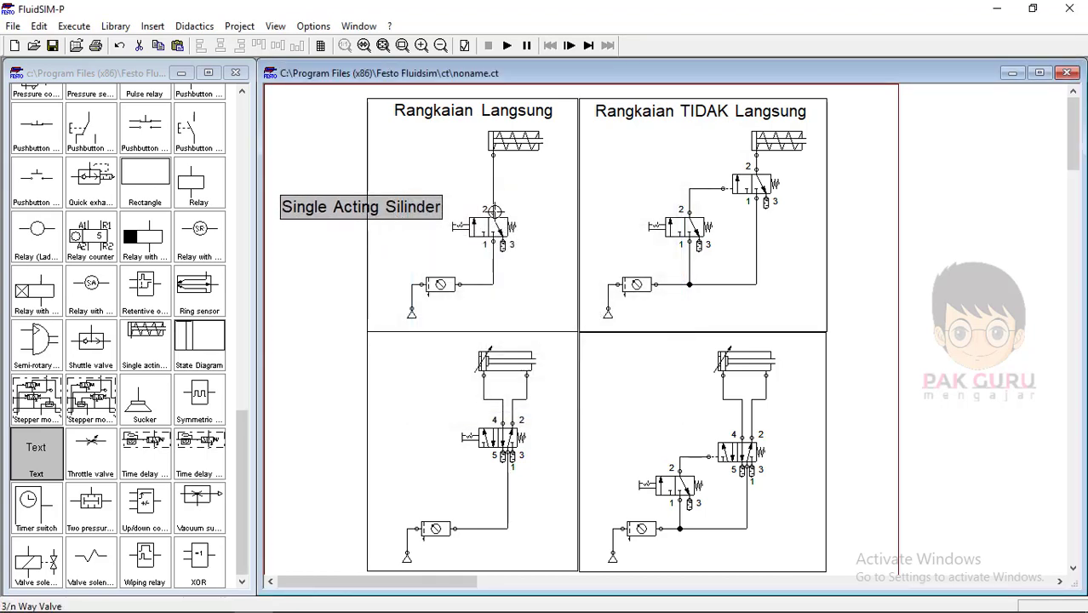
{"action": "double_click", "coordinate": [405, 206]}
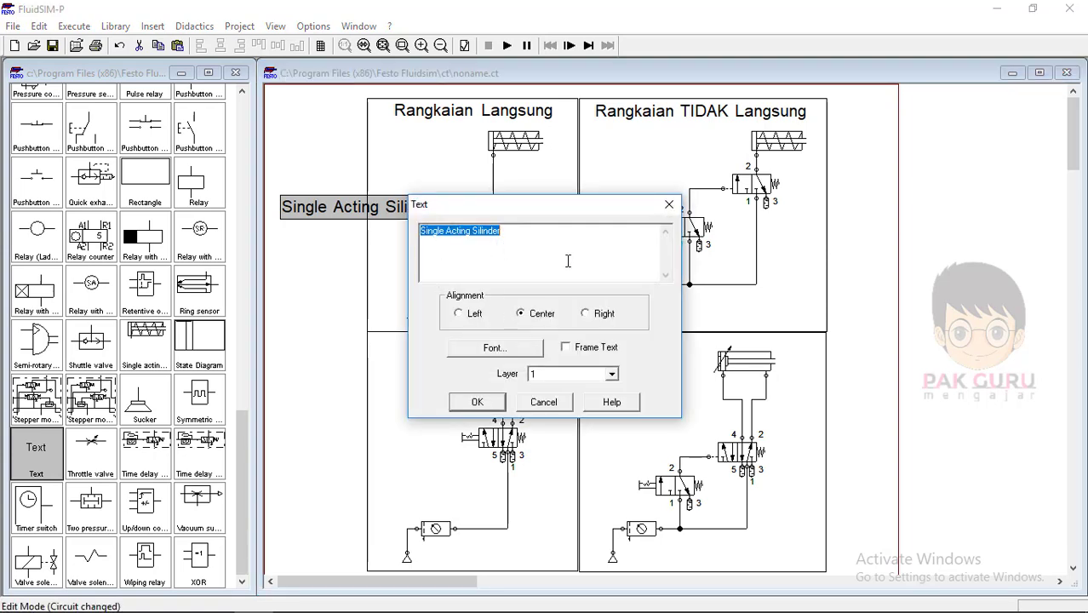
{"action": "key", "text": "Return"}
{"action": "left_click", "coordinate": [309, 283]}
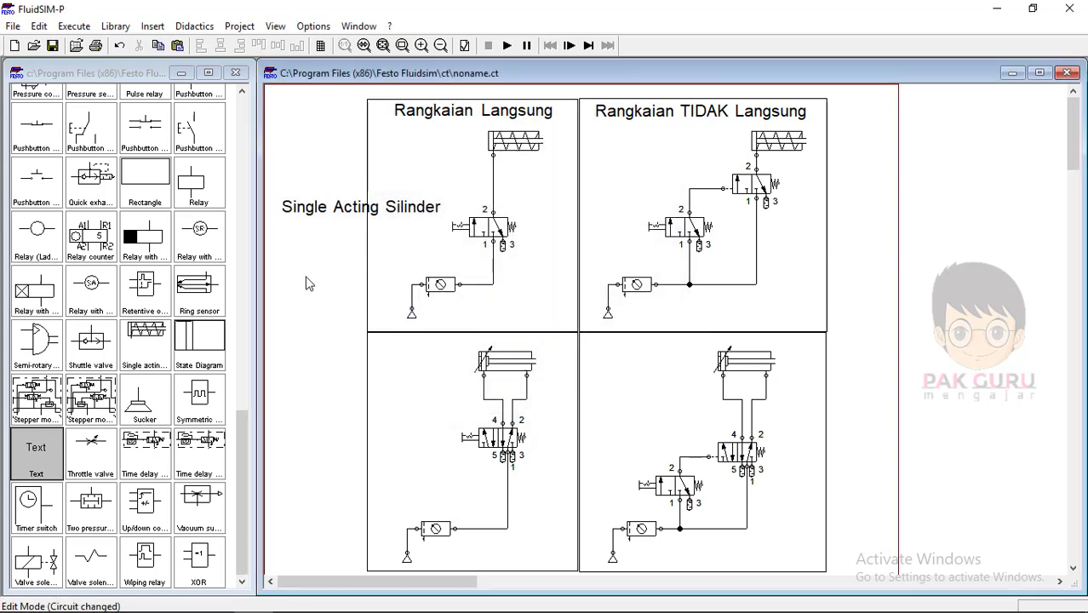
Reposition the "Single Acting Silinder" label and rotate it to read vertically upward outside the direct single acting frame.
{"action": "left_click", "coordinate": [347, 211]}
{"action": "left_click_drag", "start_coordinate": [347, 212], "coordinate": [347, 247]}
{"action": "double_click", "coordinate": [346, 247]}
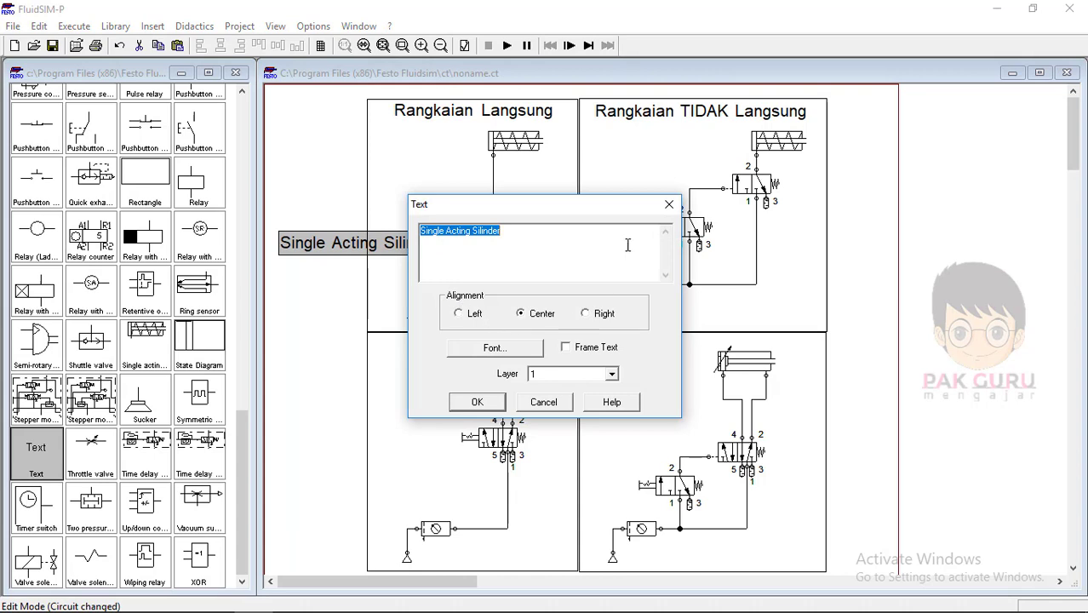
{"action": "left_click", "coordinate": [670, 205]}
{"action": "right_click", "coordinate": [383, 245]}
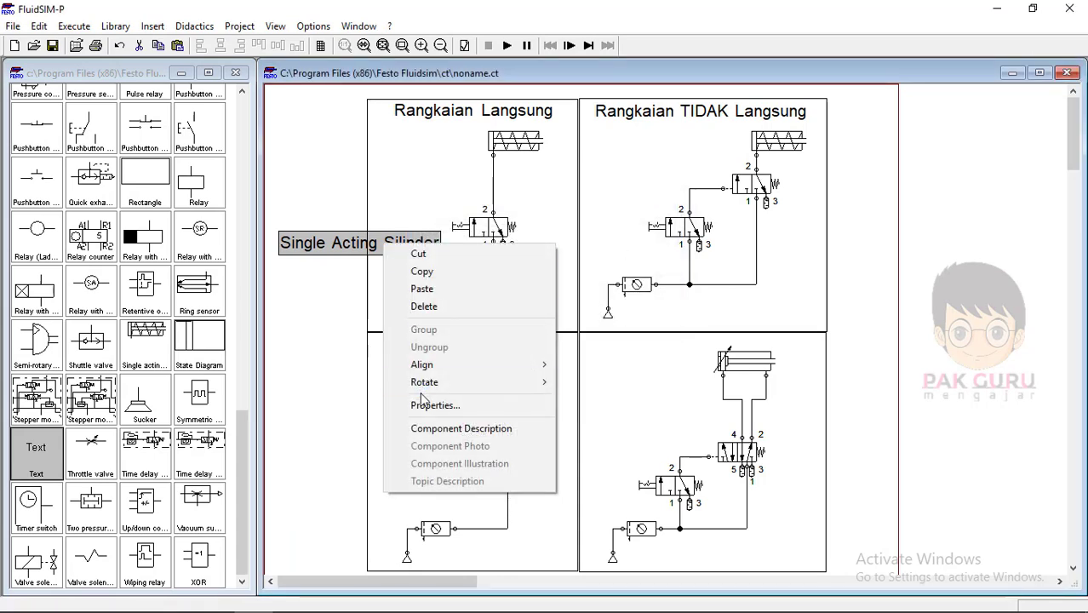
{"action": "mouse_move", "coordinate": [501, 390]}
{"action": "left_click", "coordinate": [586, 382]}
Duplicate the vertical label beside the direct double acting frame and change the copy's text to "Double Acting Cylinder".
{"action": "left_click_drag", "start_coordinate": [353, 255], "coordinate": [344, 451]}
{"action": "left_click", "coordinate": [885, 242]}
{"action": "left_click", "coordinate": [339, 226]}
{"action": "double_click", "coordinate": [344, 452]}
{"action": "type", "text": "Double Acting Cylinder"}
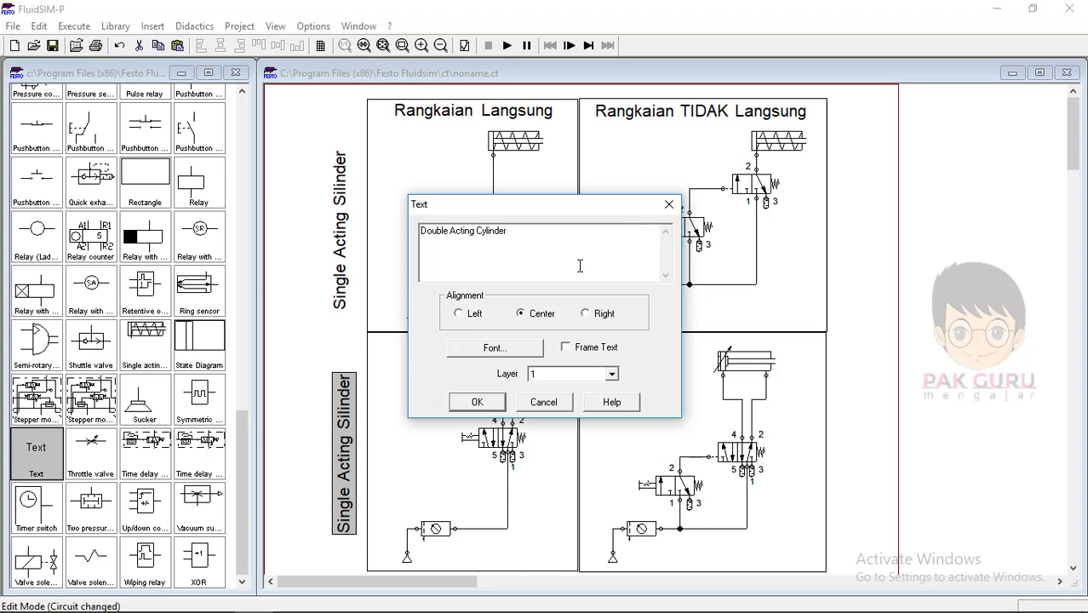
{"action": "key", "text": "Return"}
Correct the upper vertical label to "Single Acting Cylinder" and move it up to centre it beside its frame.
{"action": "double_click", "coordinate": [341, 249]}
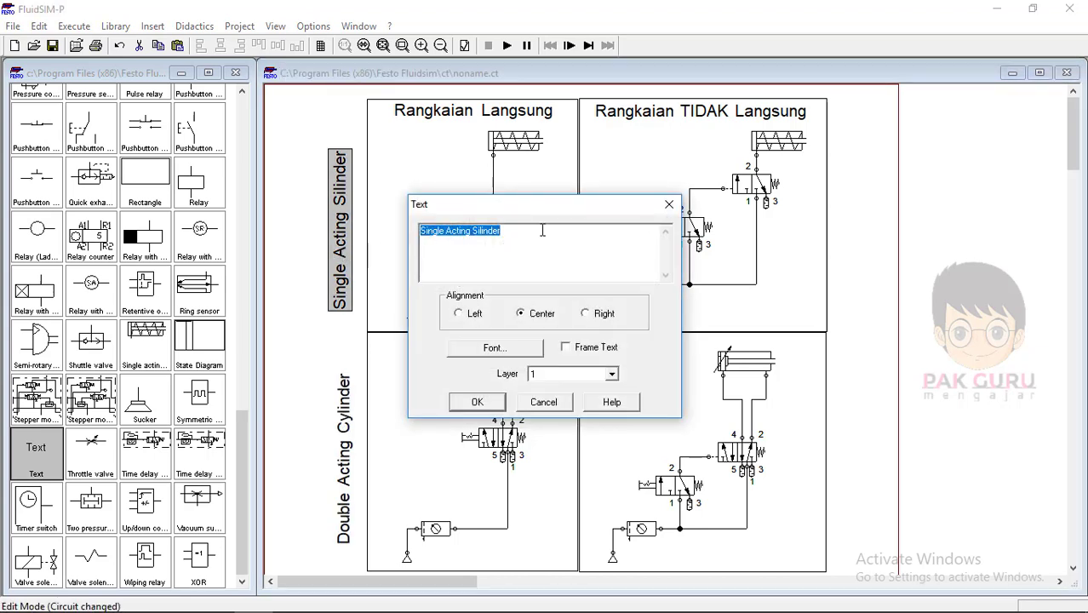
{"action": "key", "text": "ctrl+Left"}
{"action": "key", "text": "shift+Right"}
{"action": "key", "text": "shift+Right"}
{"action": "key", "text": "shift+Right"}
{"action": "key", "text": "shift+Right"}
{"action": "key", "text": "shift+Right"}
{"action": "key", "text": "shift+Right"}
{"action": "type", "text": "Cy"}
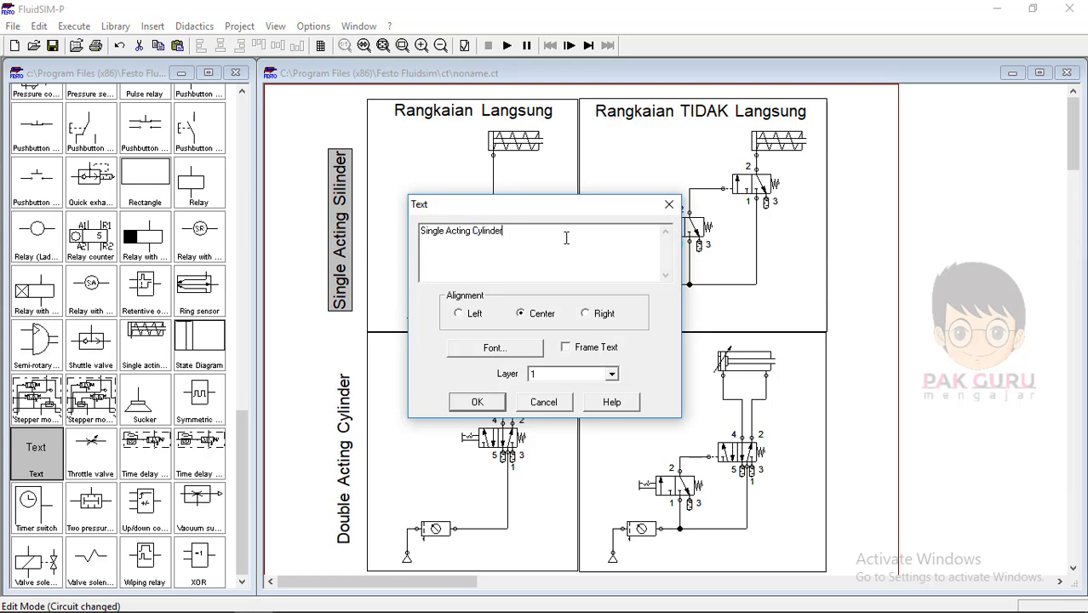
{"action": "left_click", "coordinate": [471, 402]}
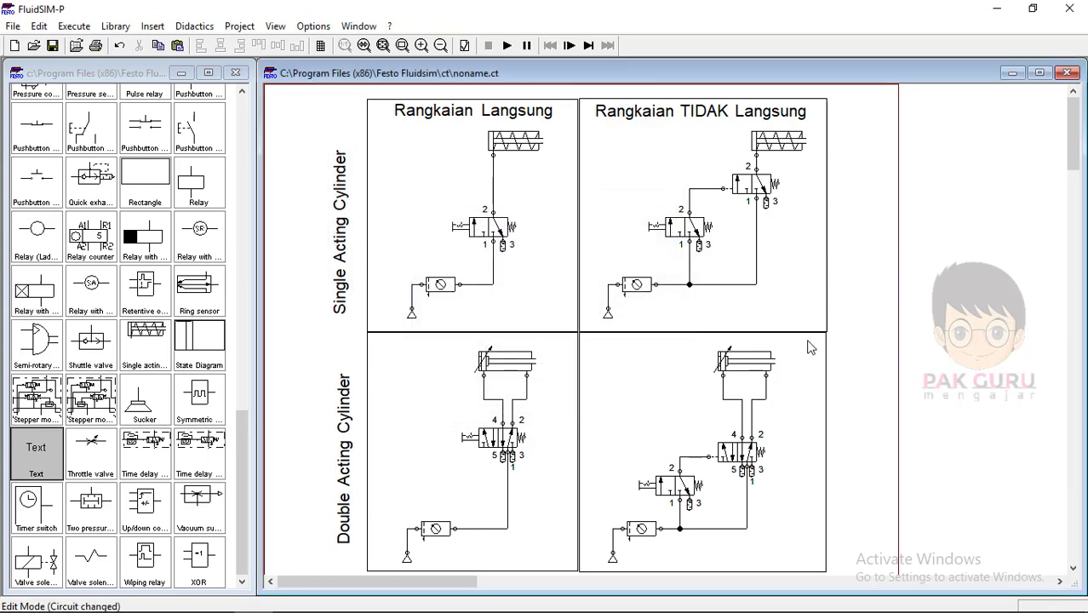
{"action": "left_click", "coordinate": [335, 213]}
{"action": "left_click", "coordinate": [876, 257]}
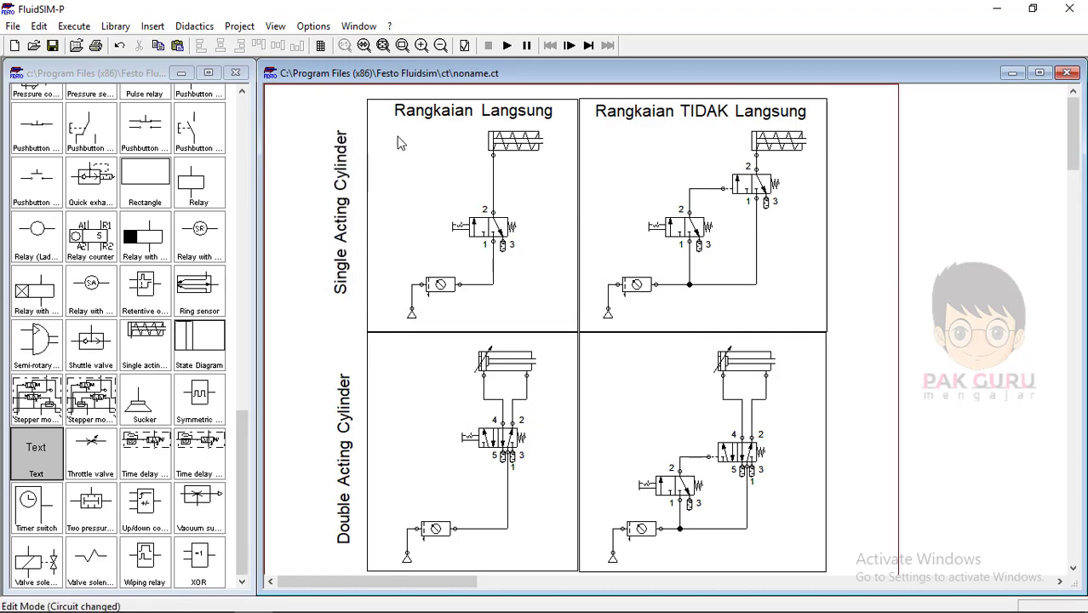
Start the simulation and switch the hand-operated valves of the direct and indirect single acting circuits on and off again.
{"action": "left_click", "coordinate": [509, 46]}
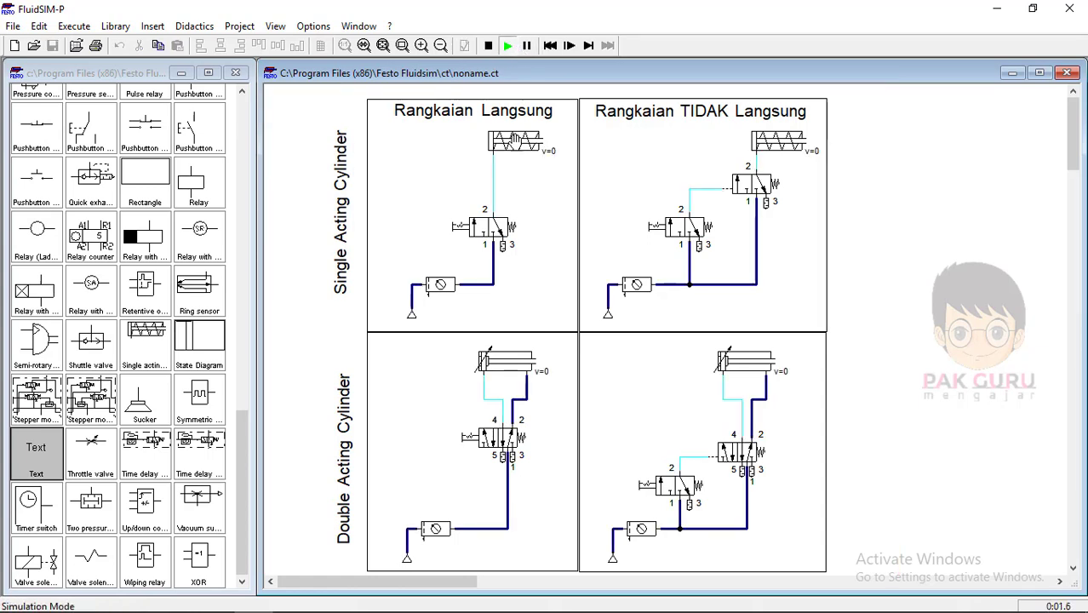
{"action": "left_click", "coordinate": [507, 219]}
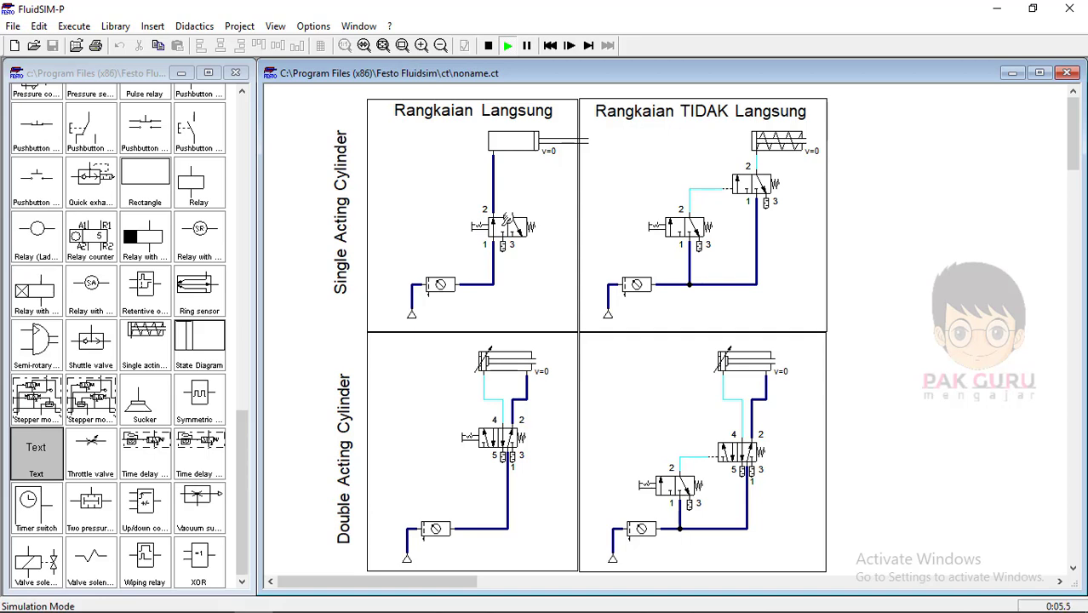
{"action": "left_click", "coordinate": [671, 223]}
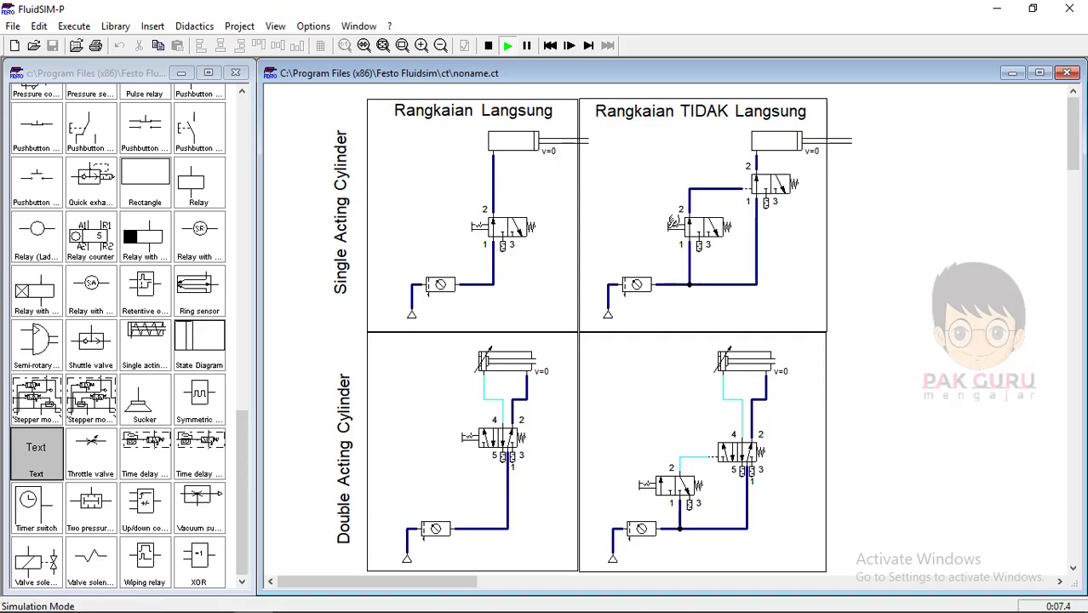
{"action": "left_click", "coordinate": [513, 227]}
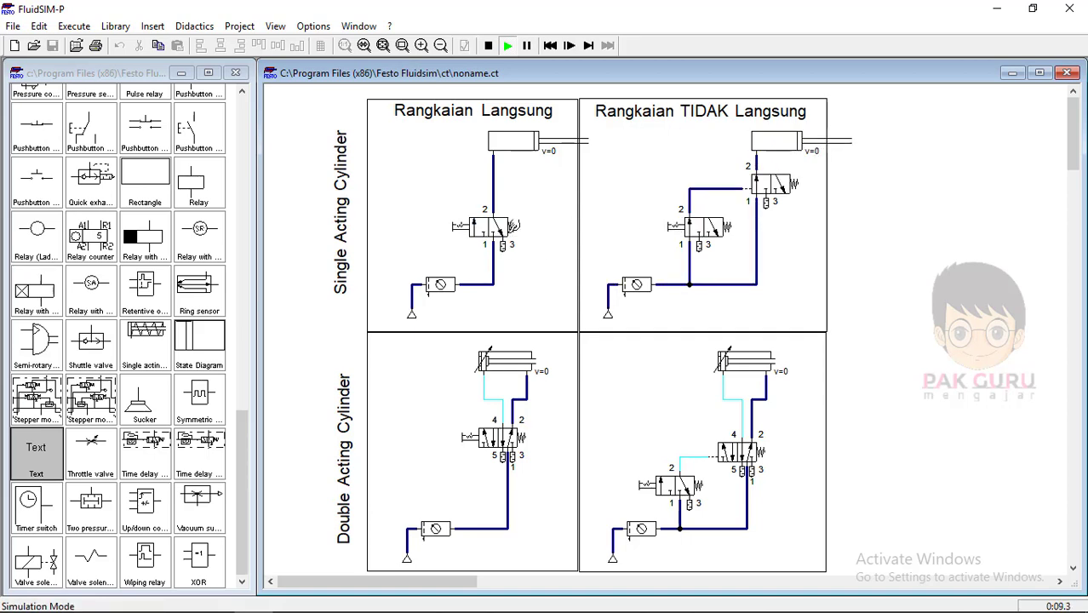
{"action": "left_click", "coordinate": [711, 226]}
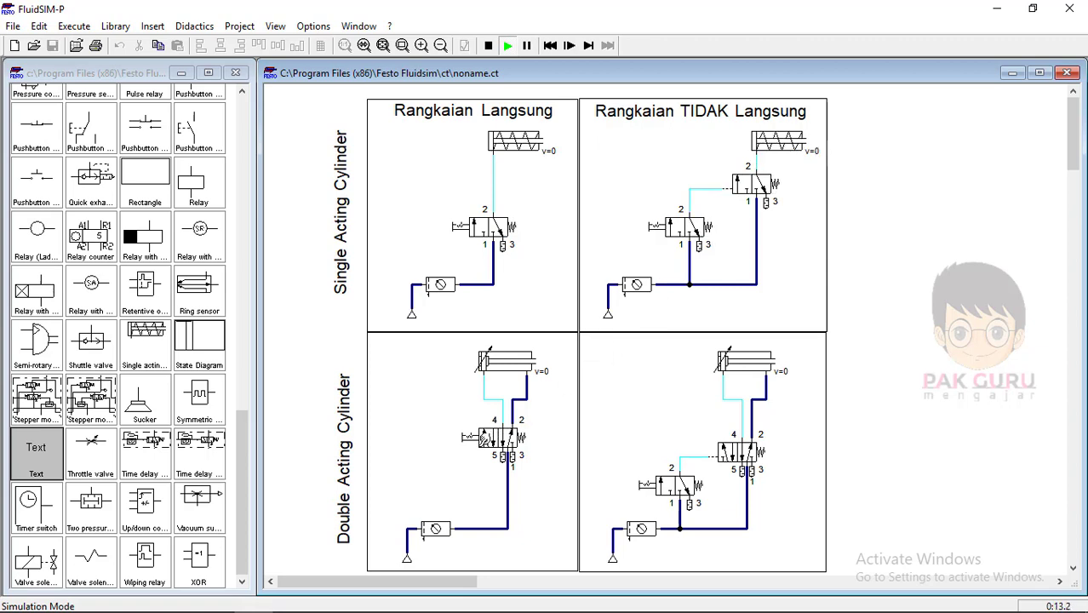
Switch the hand-operated valves of the direct and indirect double acting circuits on and off again, and stop the simulation.
{"action": "left_click", "coordinate": [487, 437]}
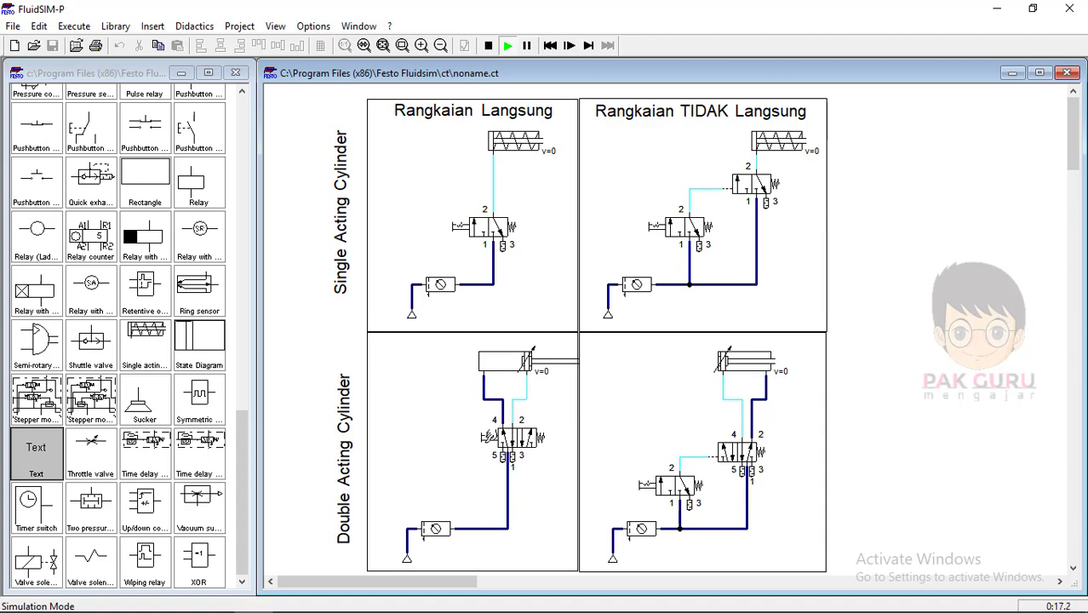
{"action": "left_click", "coordinate": [487, 437]}
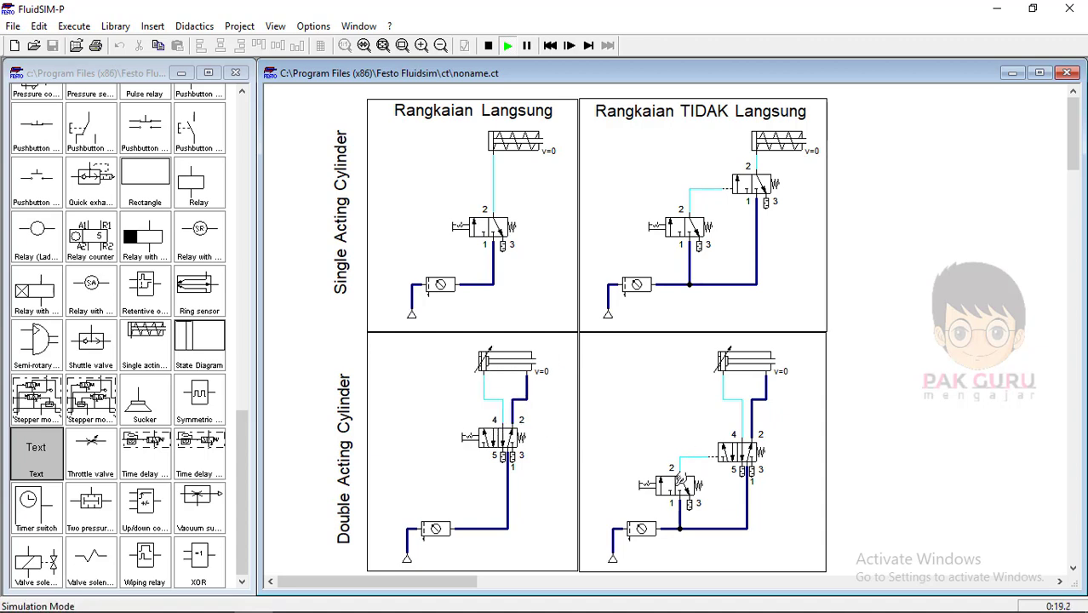
{"action": "left_click", "coordinate": [681, 481]}
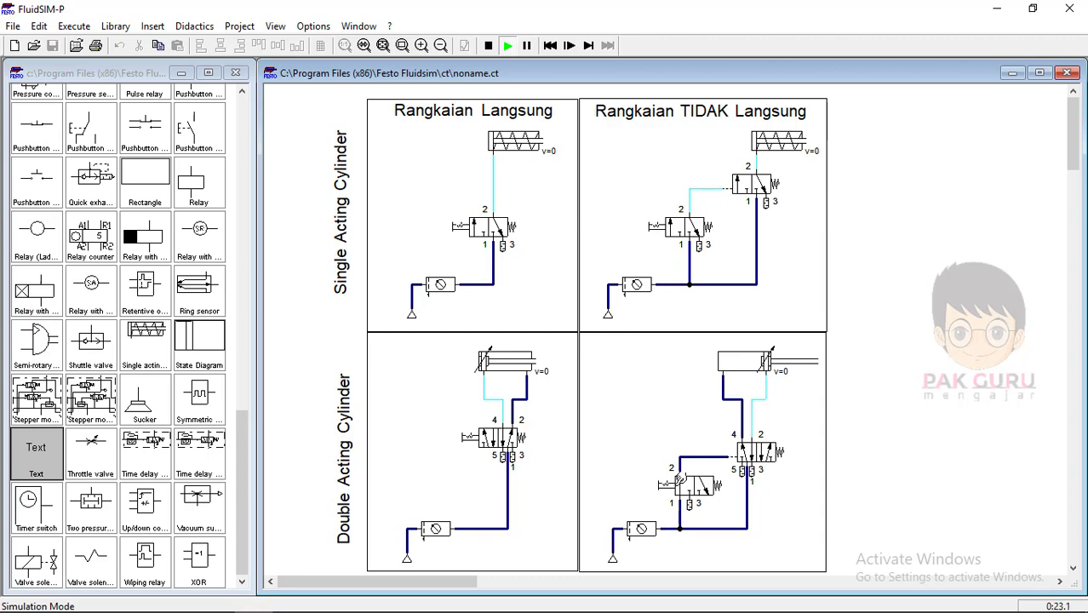
{"action": "left_click", "coordinate": [681, 481]}
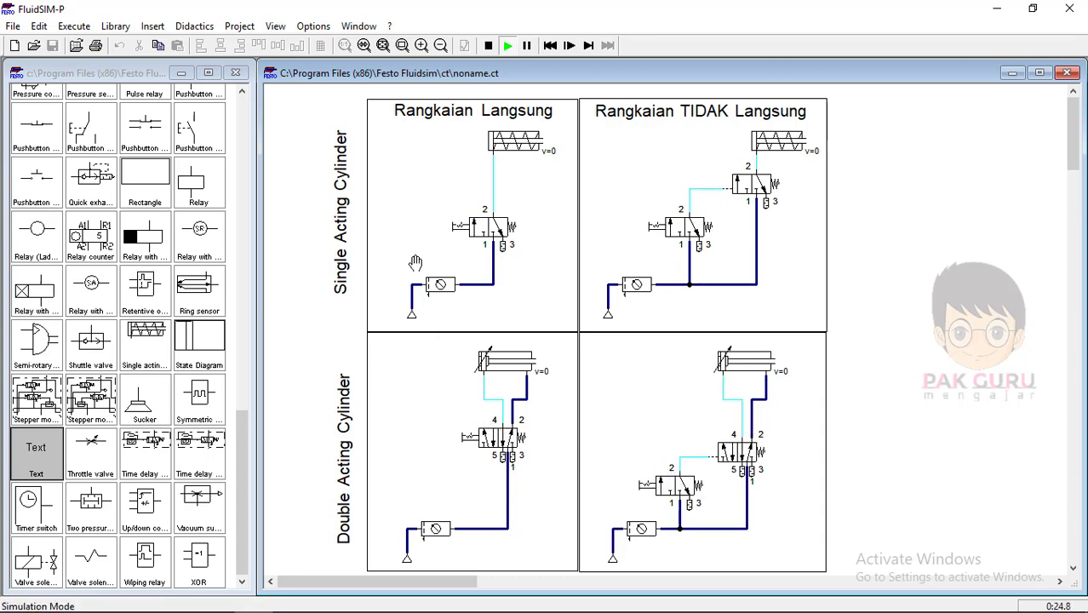
{"action": "left_click", "coordinate": [488, 47]}
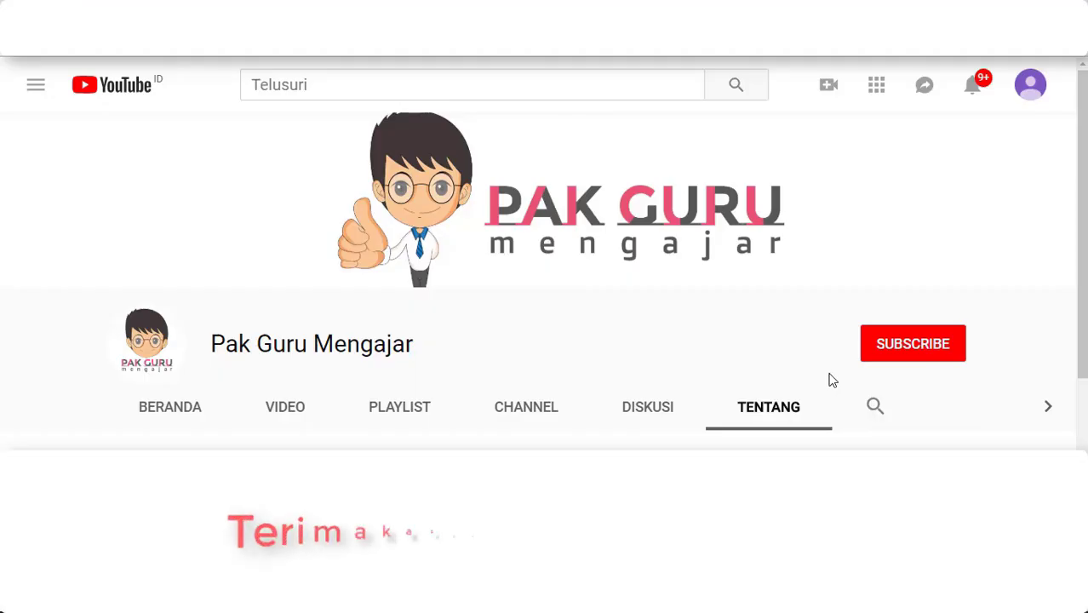
{"action": "left_click", "coordinate": [904, 343]}
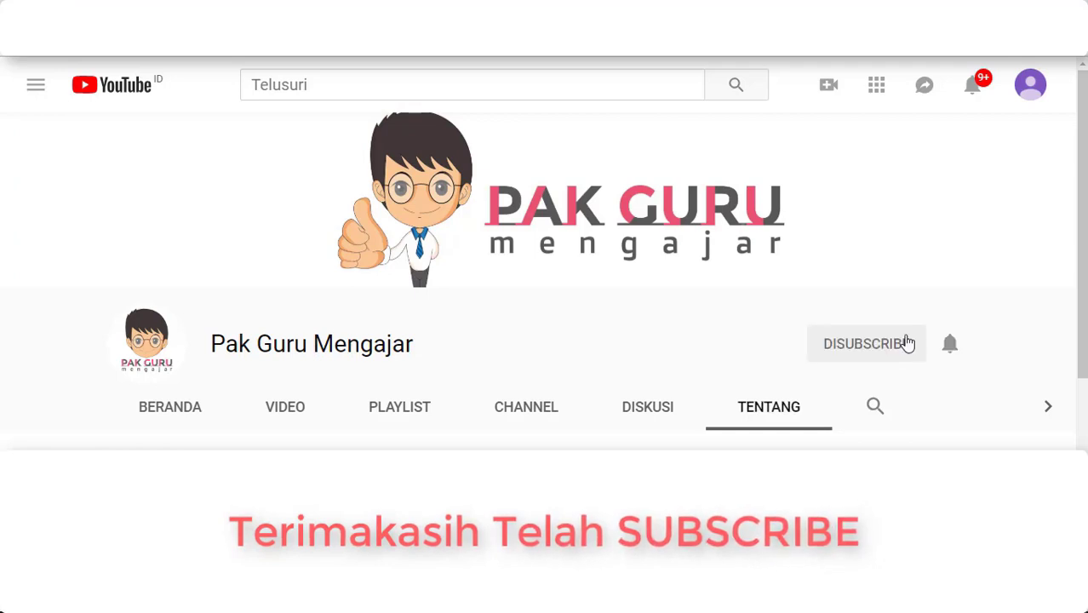